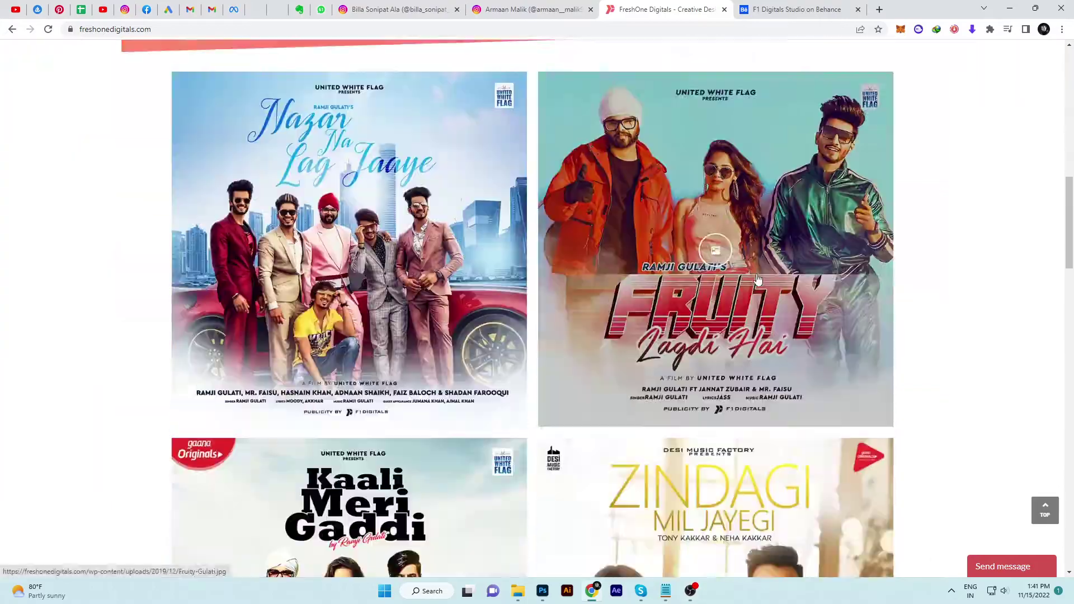
# Step: Scroll through the Instagram profile's grid of poster posts for reference
pyautogui.scroll(-5, 987, 252)
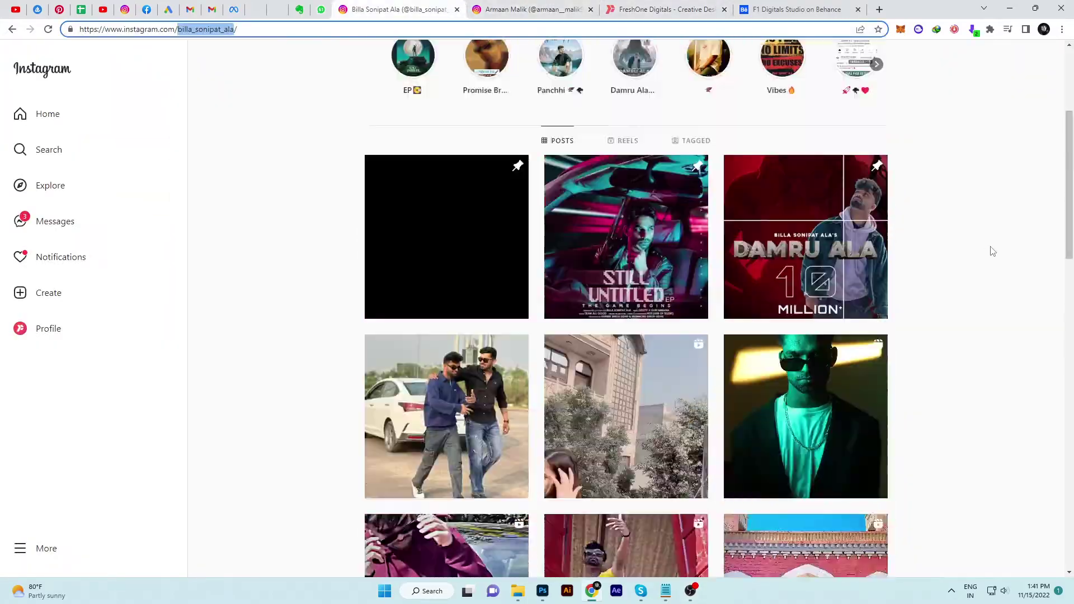
pyautogui.scroll(-2, 990, 250)
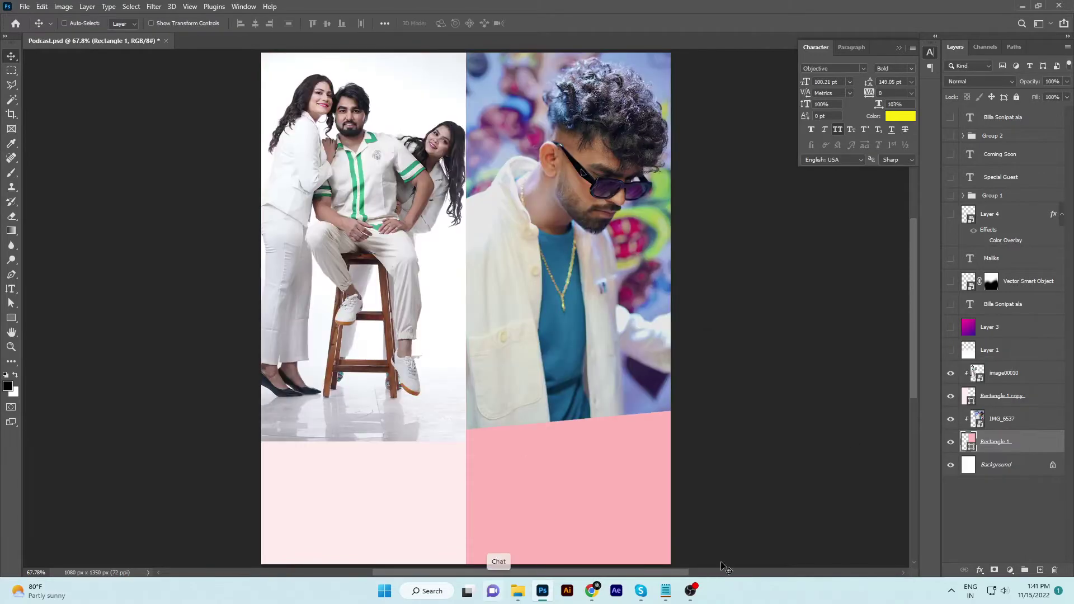
# Step: Show the white fade, magenta gradient, guest name and crew credits, keeping the photos in colour
pyautogui.click(950, 350)
pyautogui.click(1001, 351)
pyautogui.click(950, 327)
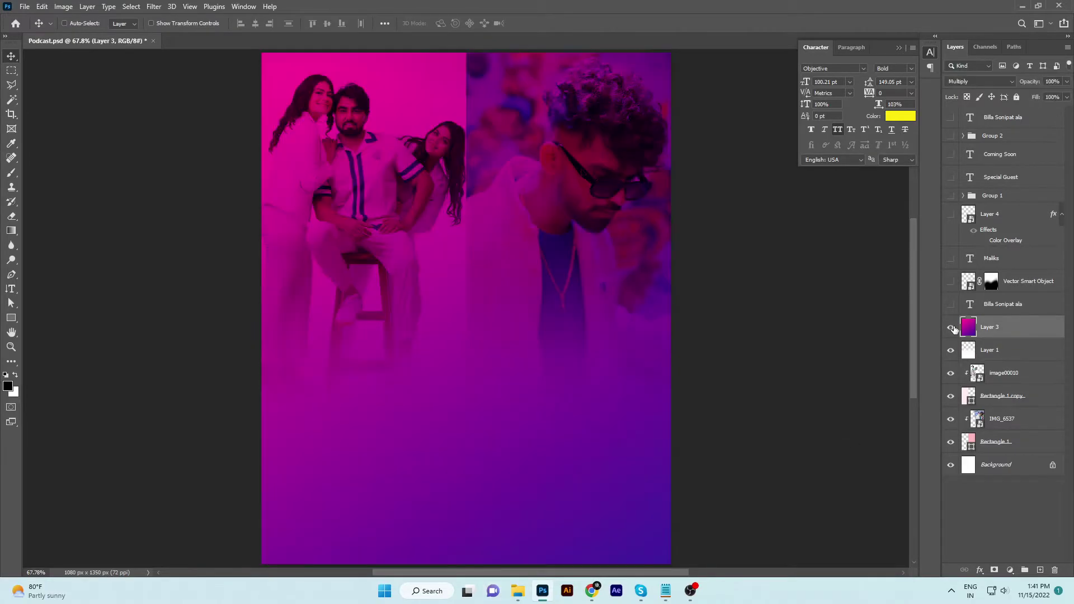
pyautogui.click(1009, 570)
pyautogui.click(1002, 482)
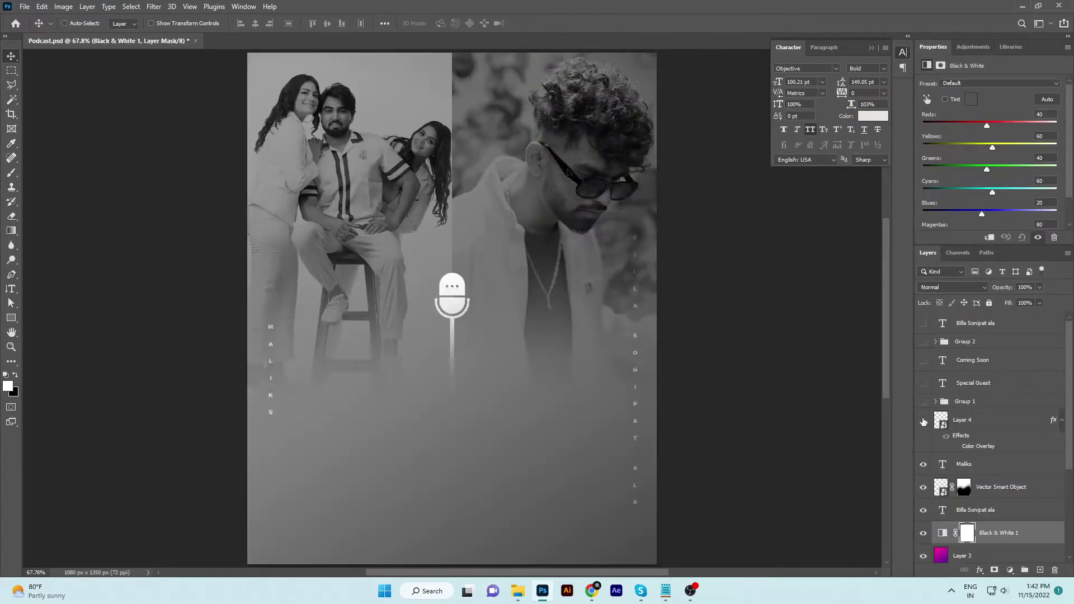
pyautogui.click(923, 323)
pyautogui.click(923, 342)
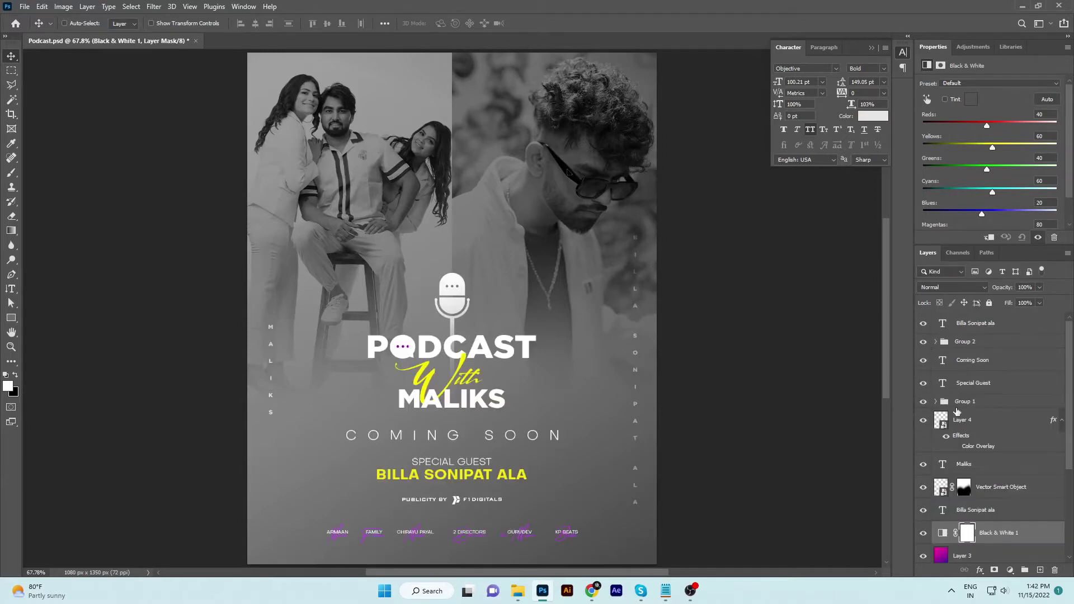
pyautogui.click(923, 532)
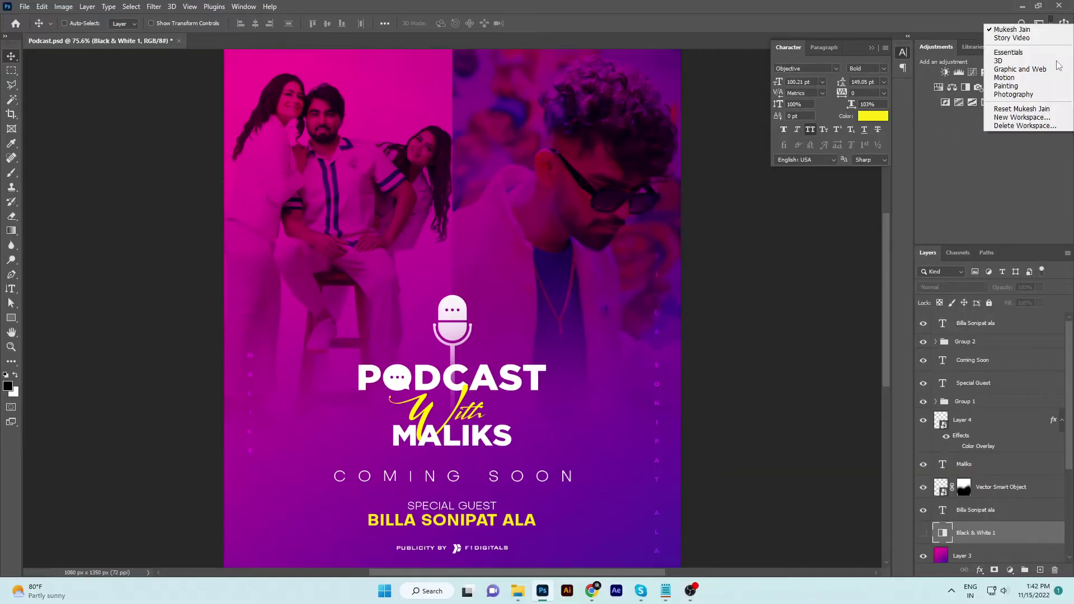
# Step: Create a new blank document, then inspect Group 1 and start renaming Layer 4
pyautogui.hotkey('ctrl', 'n')
pyautogui.press('Return')
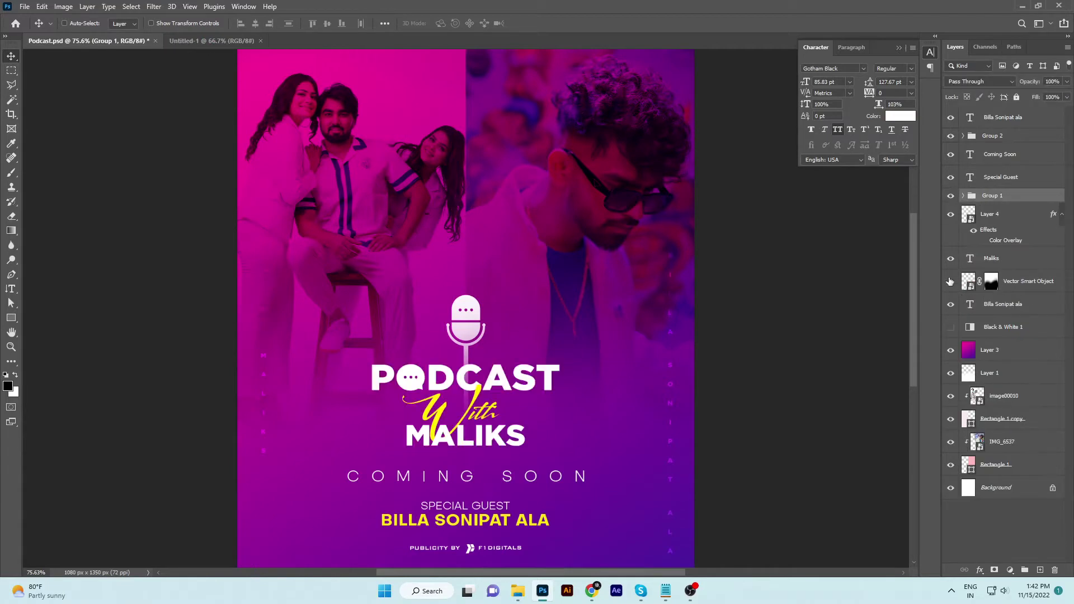
pyautogui.click(1037, 224)
pyautogui.click(963, 195)
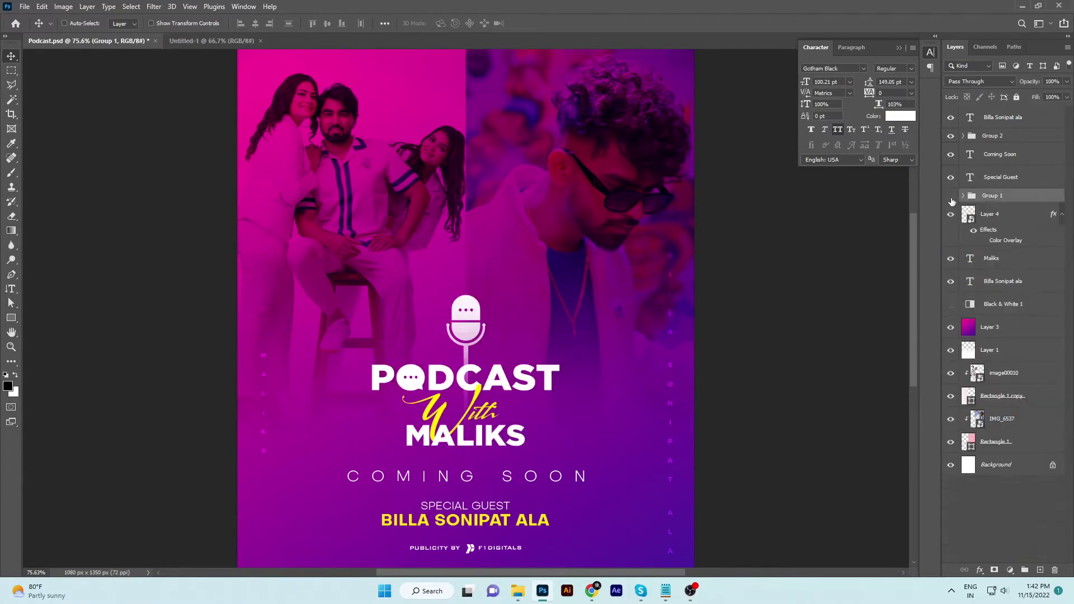
pyautogui.doubleClick(990, 214)
pyautogui.write('Design')
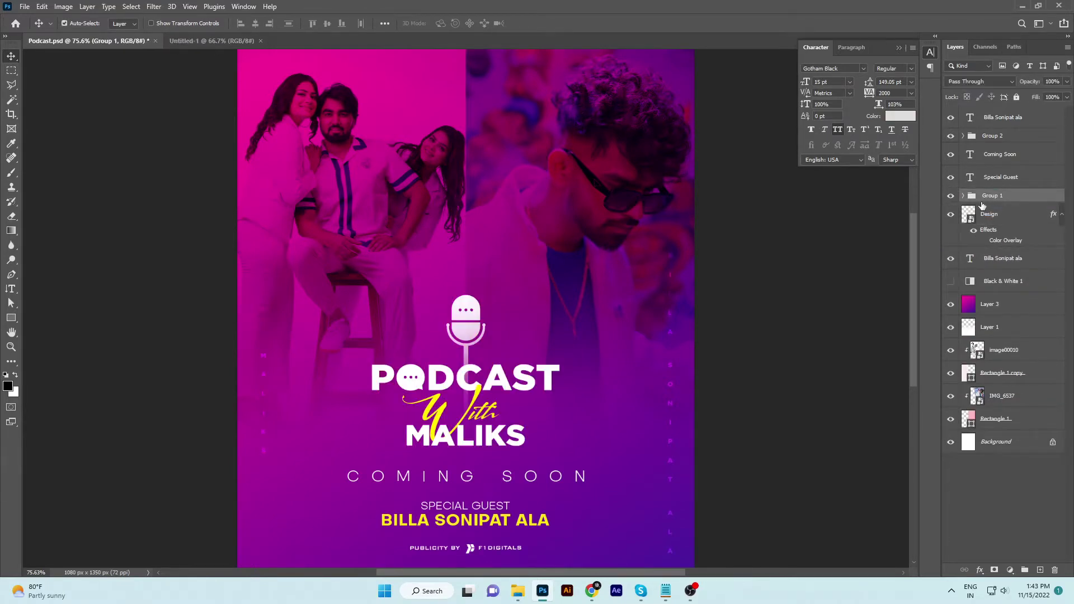
pyautogui.hotkey('ctrl', '-')
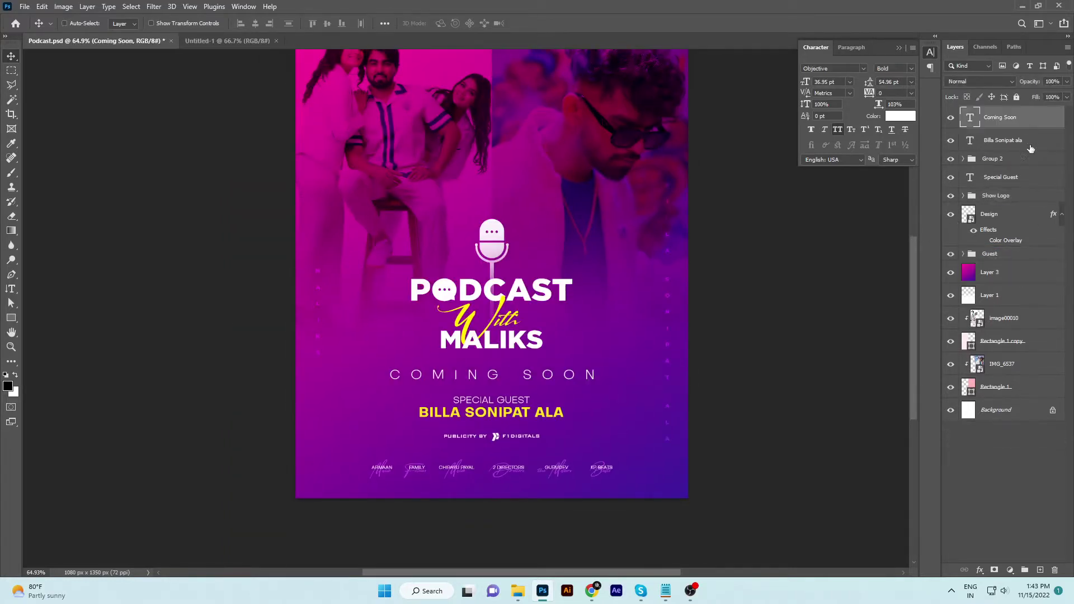
# Step: Group the guest text layers into a group named 'Guest'
pyautogui.hotkey('ctrl', 'g')
pyautogui.doubleClick(991, 113)
pyautogui.write('Guest')
pyautogui.press('Tab')
pyautogui.write('Sponser')
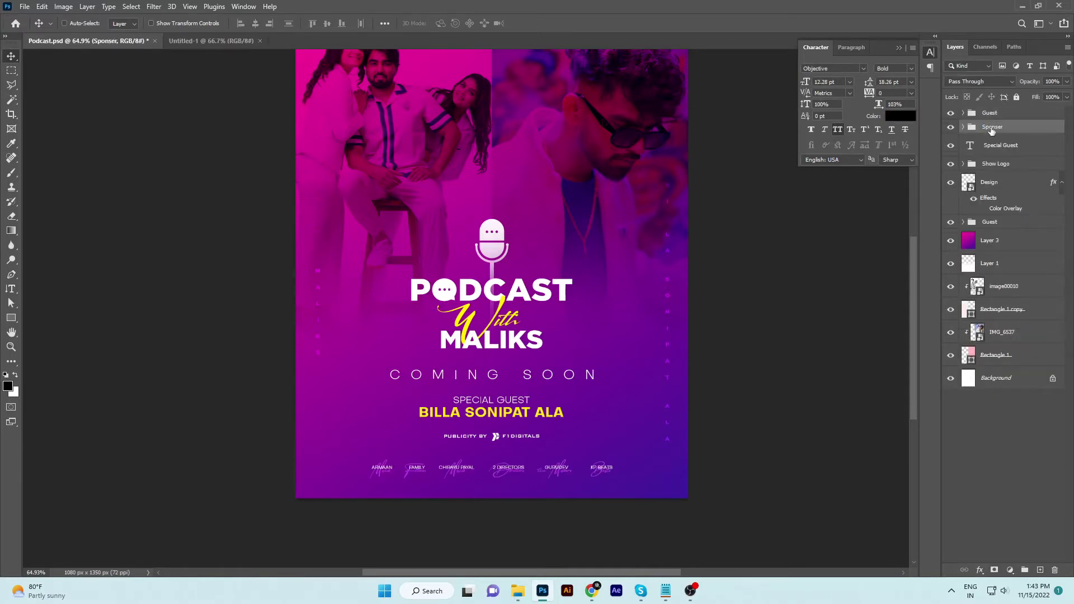
pyautogui.hotkey('ctrl', '-')
# Step: Group the poster's upper layers and enlarge both photos to fill the widescreen document
pyautogui.hotkey('ctrl', 'g')
pyautogui.click(951, 113)
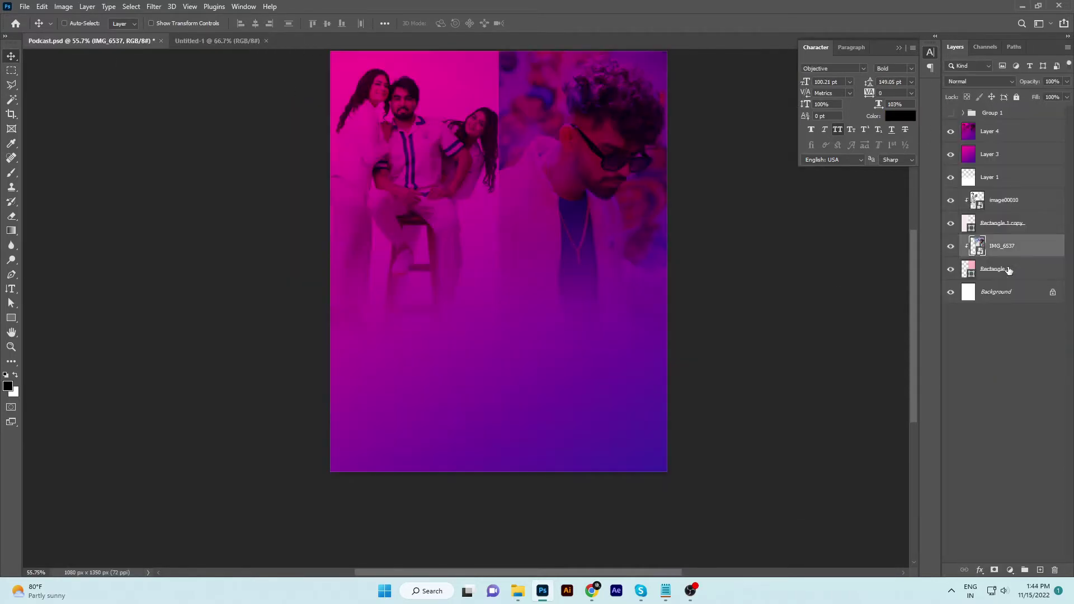
pyautogui.click(988, 131)
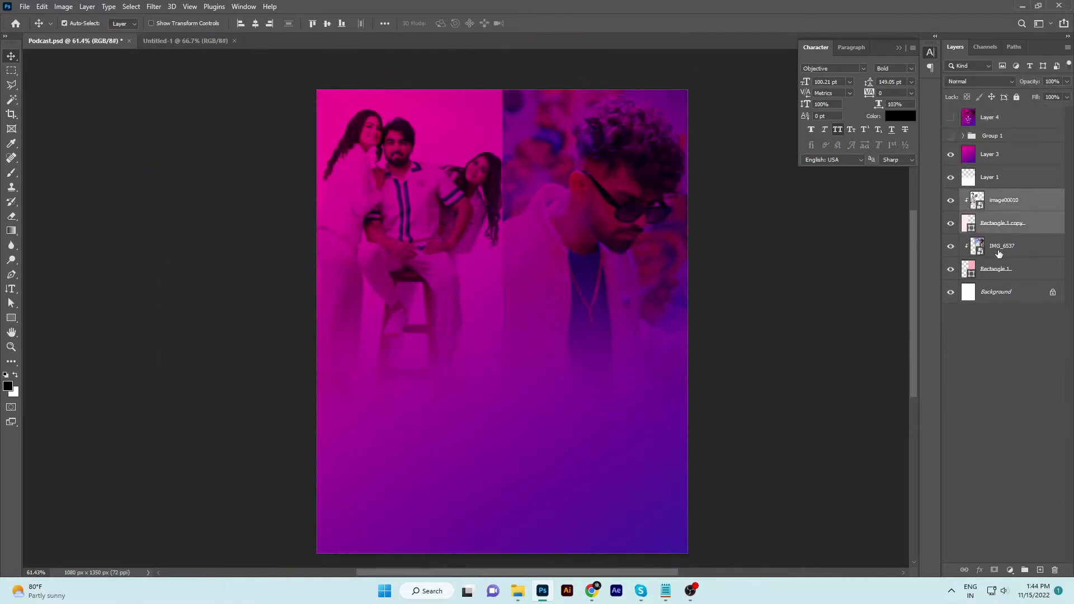
pyautogui.hotkey('ctrl', 'Tab')
pyautogui.hotkey('ctrl', 't')
pyautogui.moveTo(643, 319); pyautogui.dragTo(634, 290)
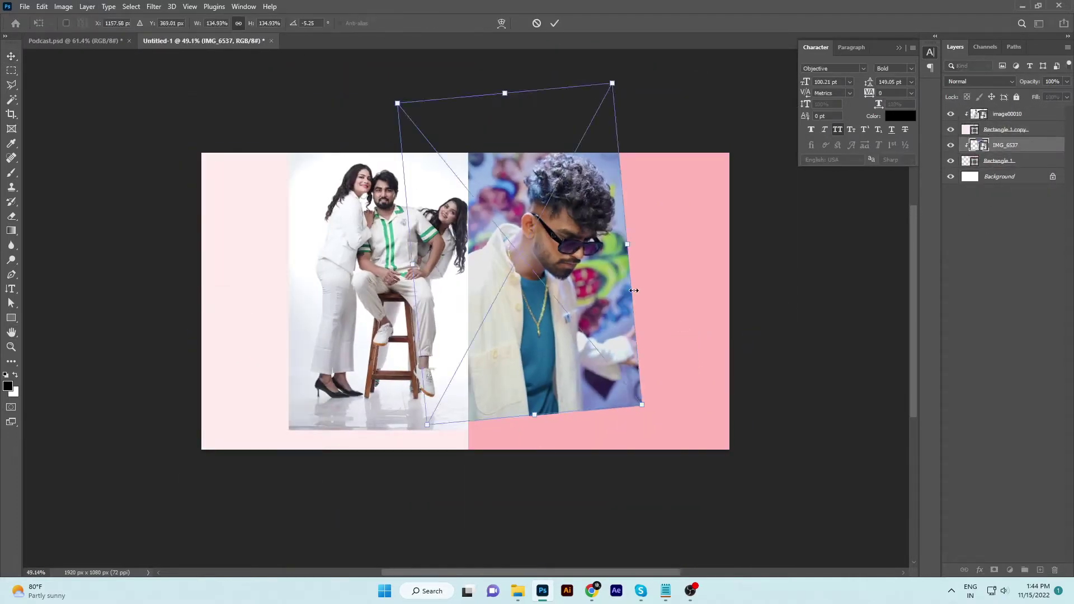
pyautogui.press('Return')
pyautogui.hotkey('ctrl', 't')
pyautogui.moveTo(201, 152); pyautogui.dragTo(162, 96)
pyautogui.press('Return')
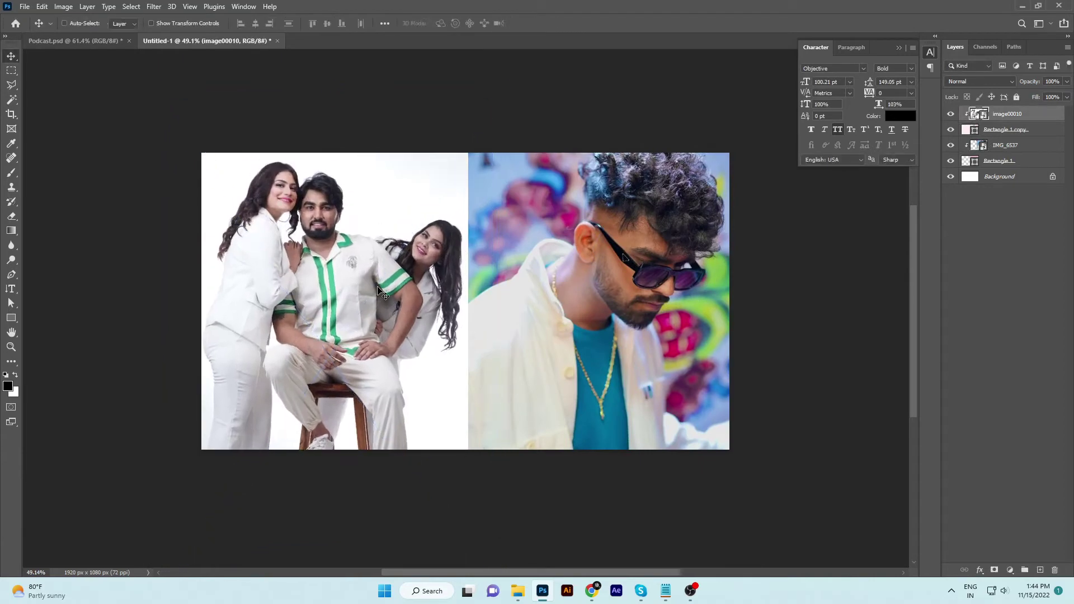
# Step: Bring the magenta gradient into the widescreen document and stretch it full width
pyautogui.hotkey('ctrl', 'Tab')
pyautogui.moveTo(391, 280); pyautogui.dragTo(464, 302)
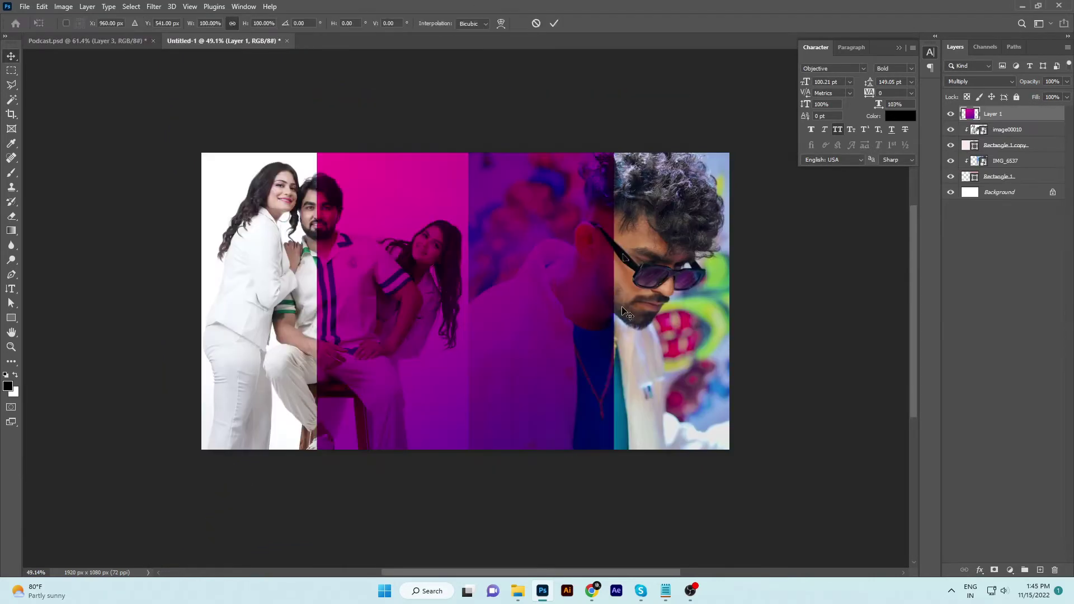
pyautogui.hotkey('ctrl', 't')
pyautogui.moveTo(464, 152); pyautogui.dragTo(469, 128)
pyautogui.press('Return')
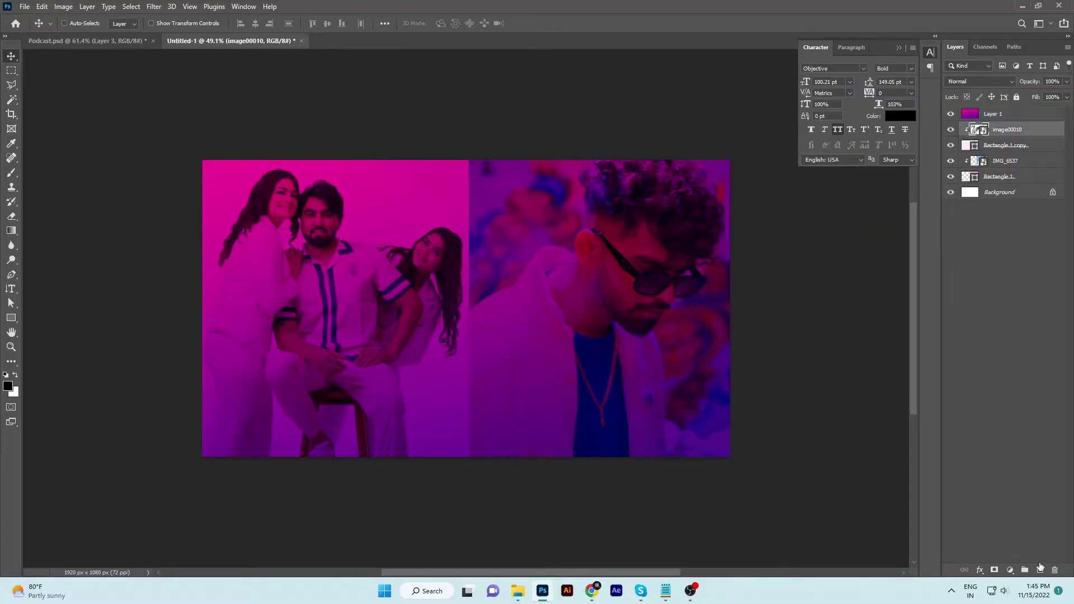
# Step: Paint a soft white fade on a new layer, enlarge and tilt it, and nudge the man's photo
pyautogui.click(1040, 570)
pyautogui.press('b')
pyautogui.press('x')
pyautogui.moveTo(399, 503)
pyautogui.mouseDown()
pyautogui.moveTo(660, 503)
pyautogui.moveTo(828, 468)
pyautogui.mouseUp()
pyautogui.hotkey('ctrl', 't')
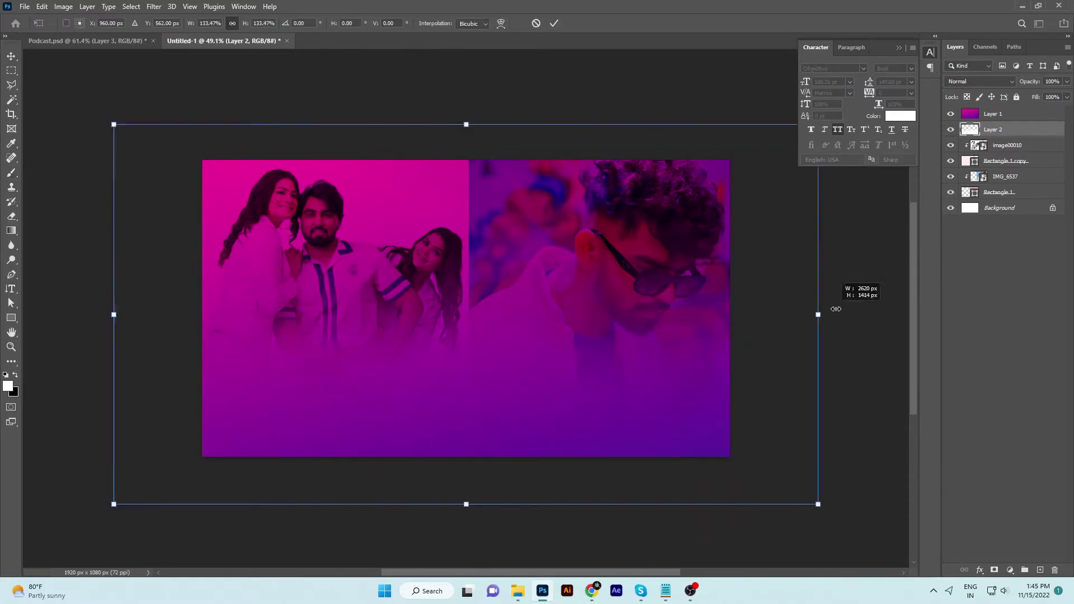
pyautogui.moveTo(836, 309); pyautogui.dragTo(583, 353)
pyautogui.click(1005, 176)
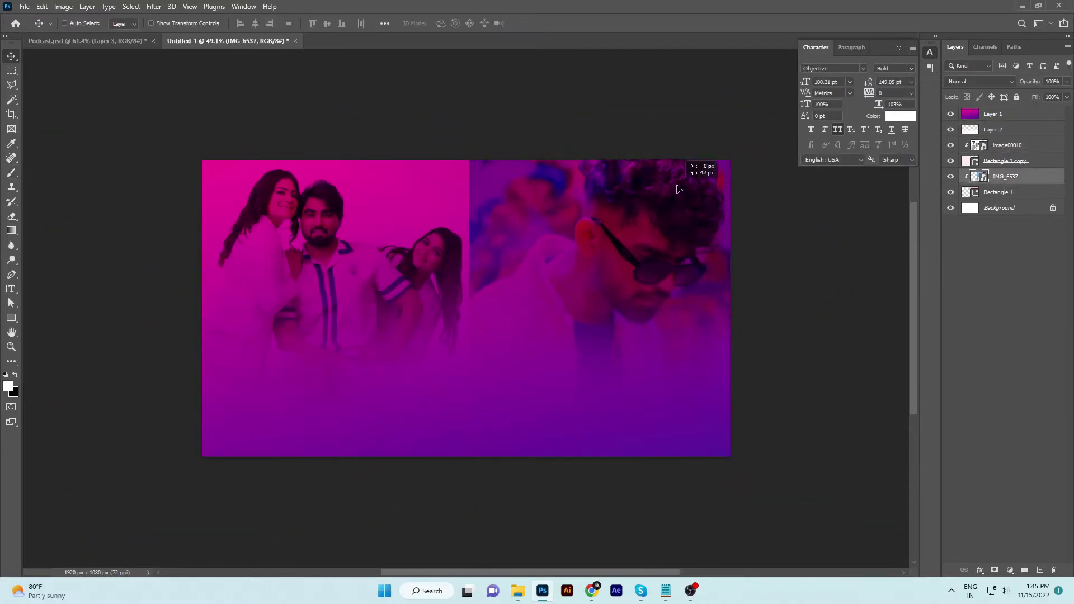
pyautogui.moveTo(746, 351); pyautogui.dragTo(730, 340)
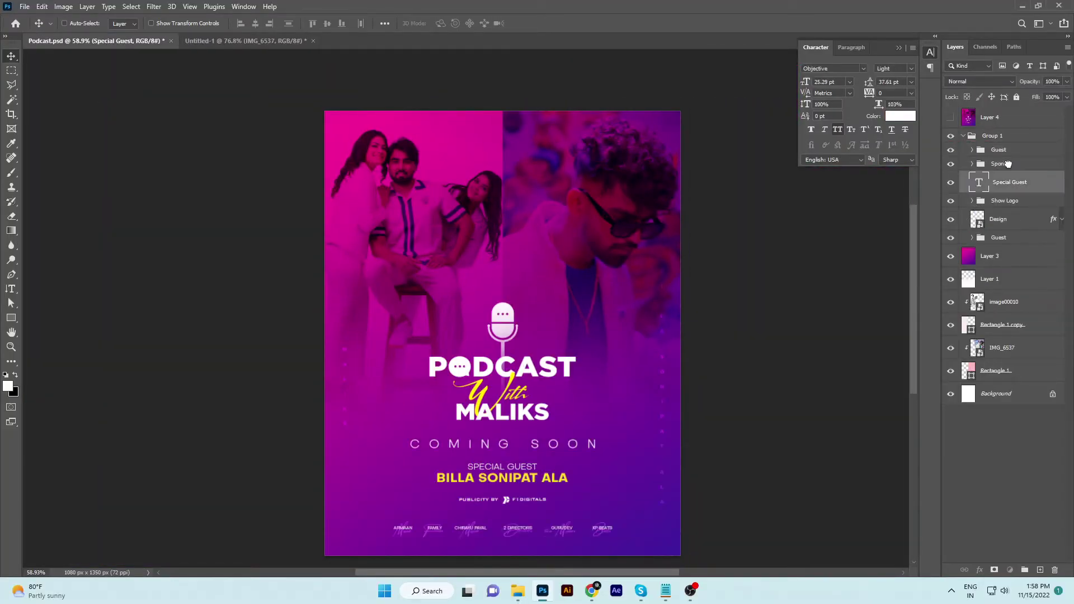
# Step: Copy the Guest and Show Logo groups into the widescreen document and select the logo
pyautogui.keyDown('ctrl'); pyautogui.click(1007, 178); pyautogui.keyUp('ctrl')
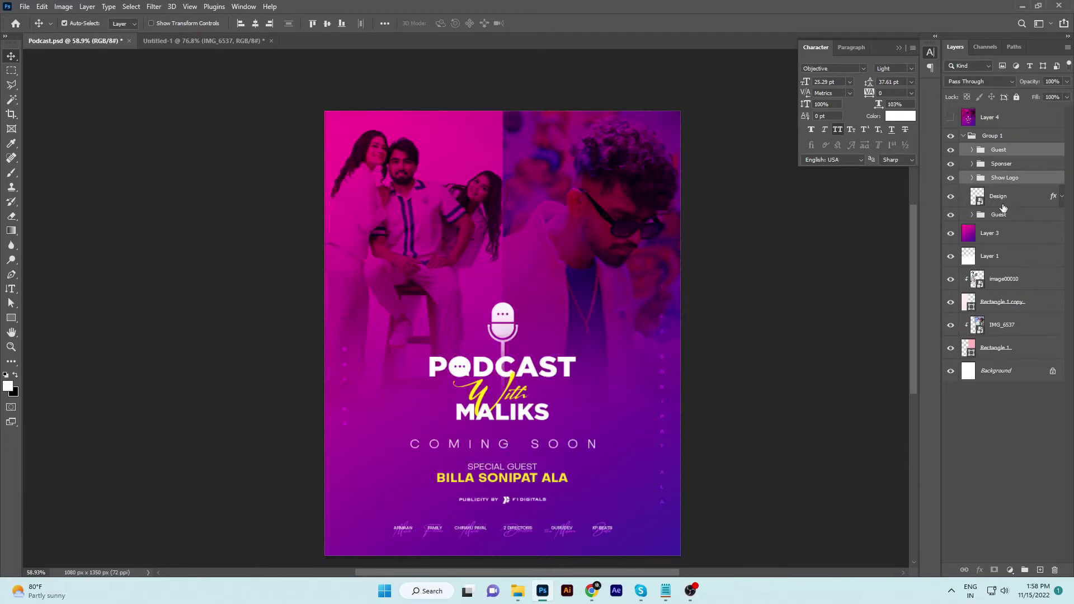
pyautogui.moveTo(1003, 208)
pyautogui.mouseDown()
pyautogui.moveTo(515, 288)
pyautogui.moveTo(599, 299)
pyautogui.mouseUp()
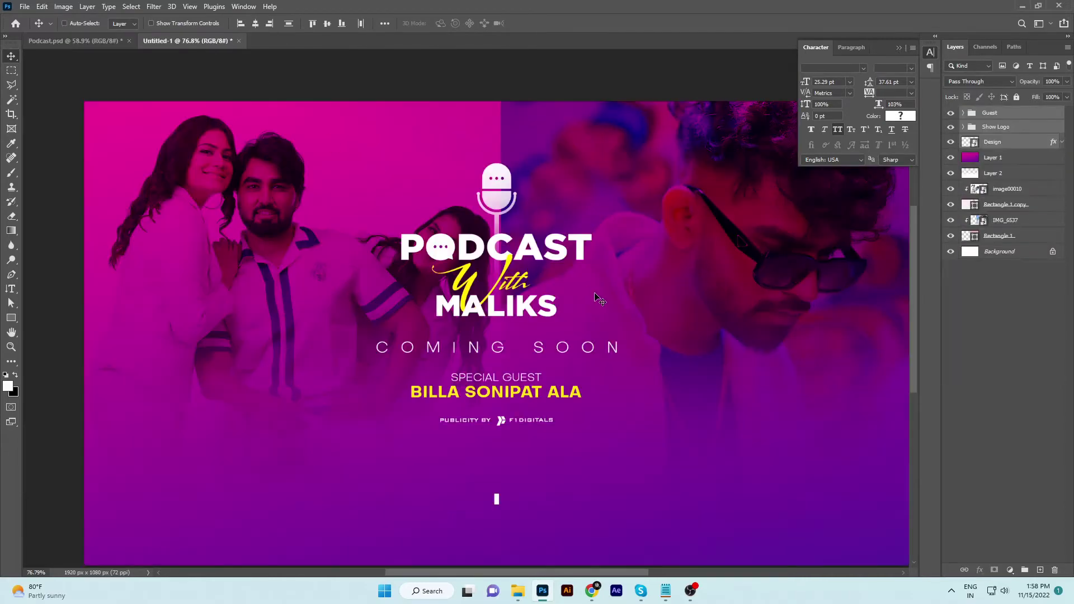
pyautogui.click(495, 498)
pyautogui.press('b')
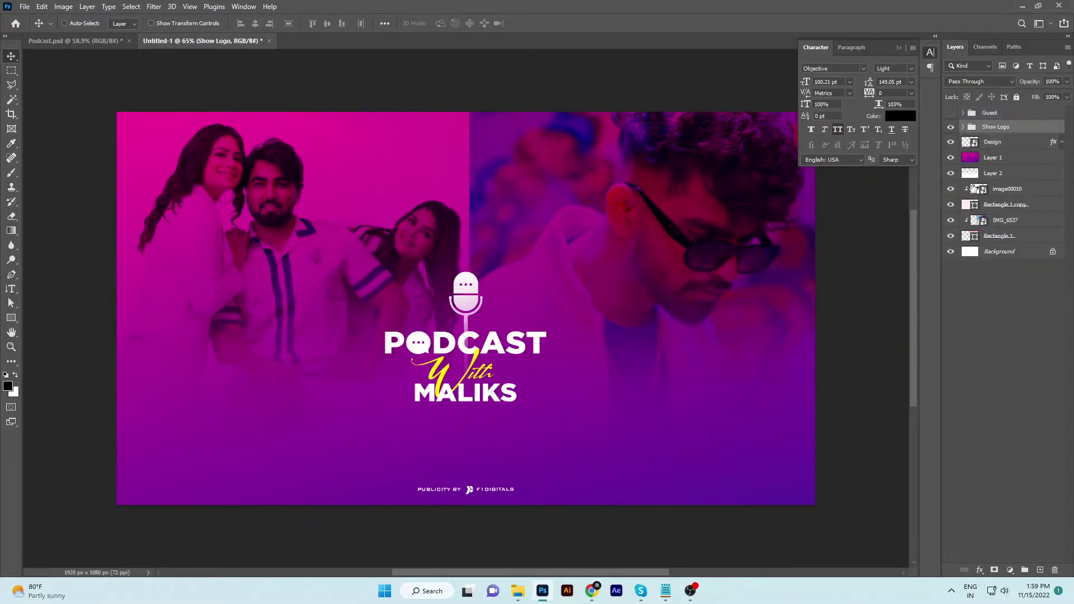
# Step: Adjust the podcast logo and begin a Pen-tool line from the microphone
pyautogui.scroll(5, 576, 407)
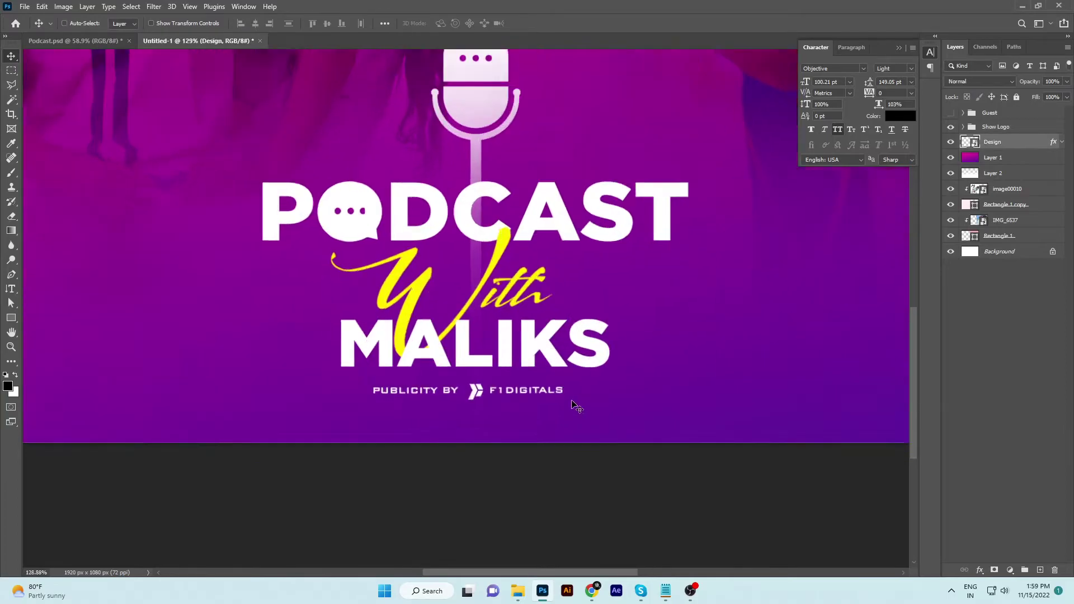
pyautogui.scroll(-2, 576, 407)
pyautogui.scroll(-2, 587, 307)
pyautogui.scroll(-2, 506, 298)
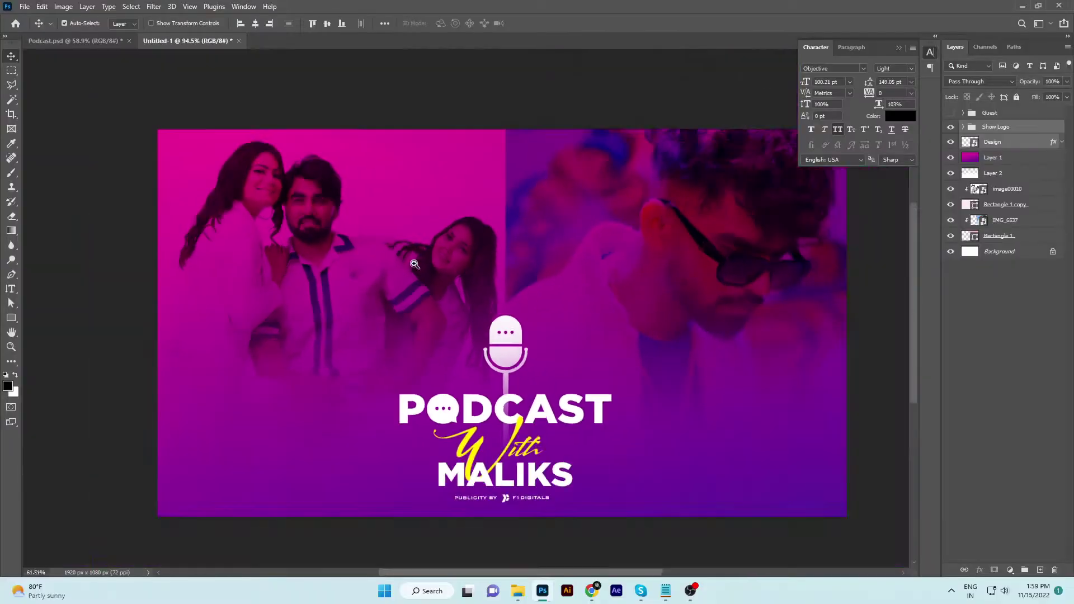
pyautogui.scroll(2, 503, 358)
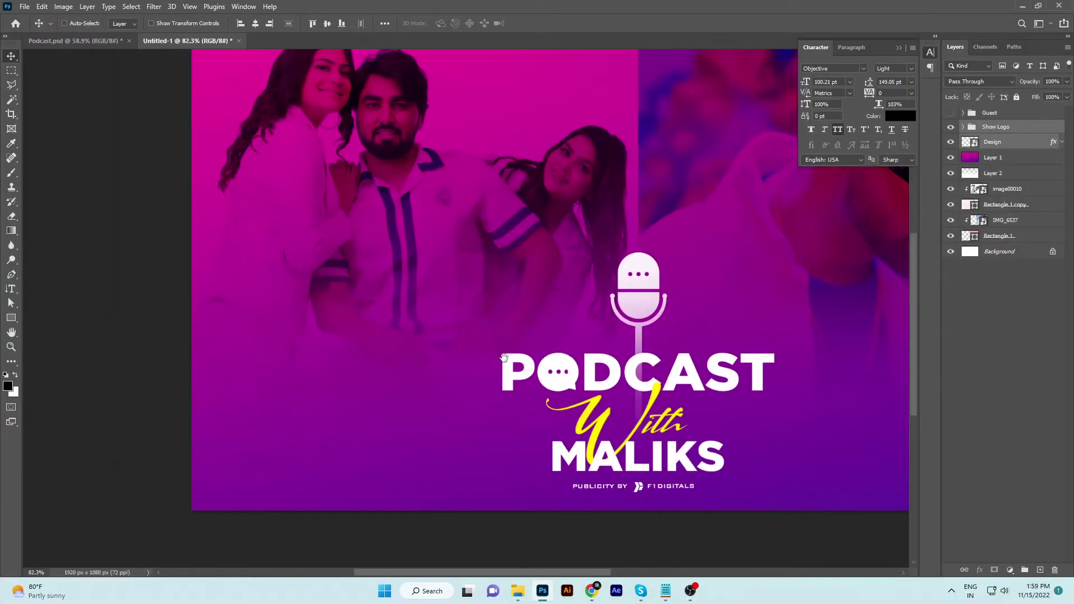
pyautogui.press('p')
pyautogui.scroll(2, 615, 314)
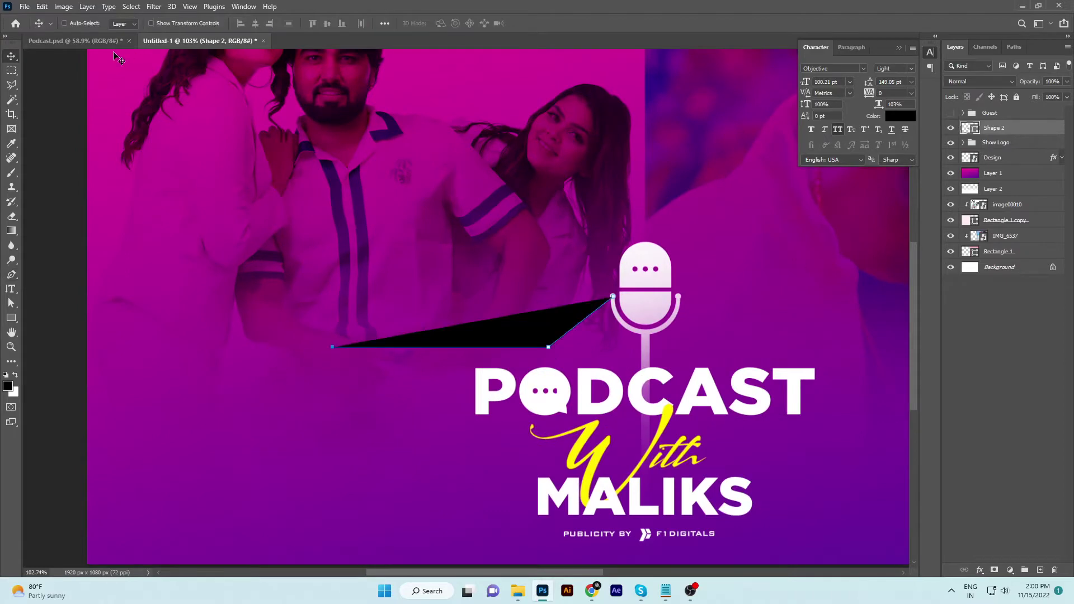
# Step: Give the connector line no fill with a white stroke and type the first name with zero tracking
pyautogui.click(115, 23)
pyautogui.click(64, 41)
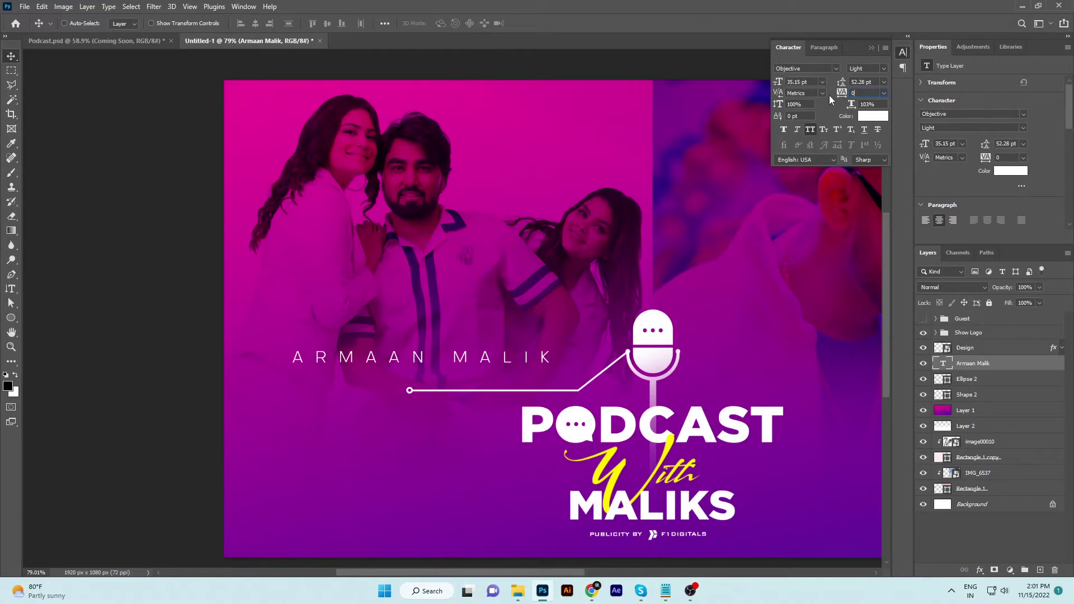
pyautogui.press('Return')
pyautogui.scroll(3, 379, 292)
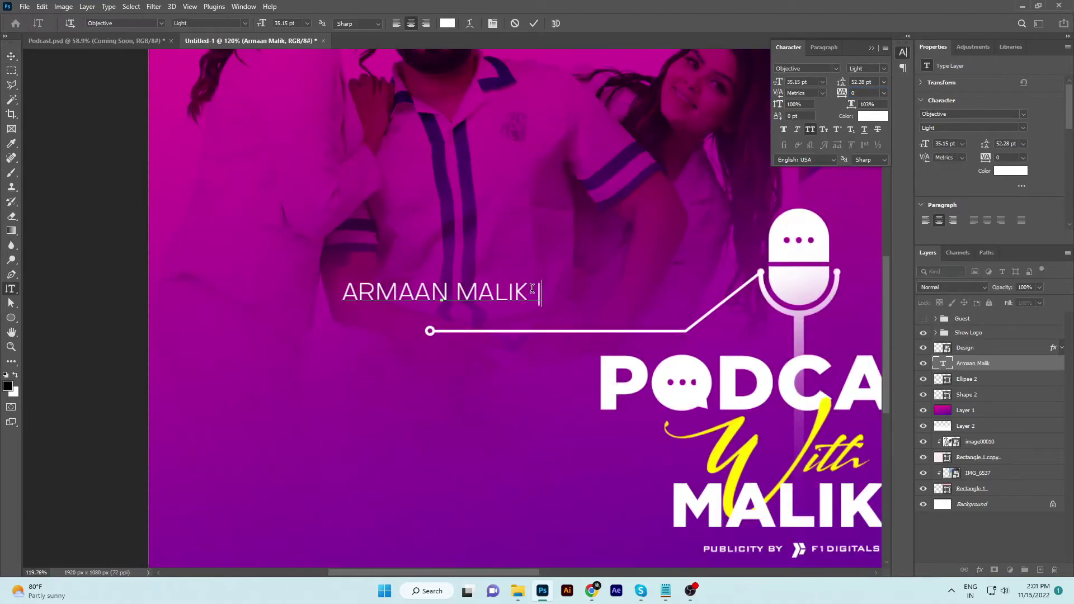
# Step: Add the second and third family names to the line, separated by '|'
pyautogui.write('IK')
pyautogui.hotkey('ctrl', 'Return')
pyautogui.hotkey('alt', 'Tab')
pyautogui.moveTo(1006, 193); pyautogui.dragTo(948, 193)
pyautogui.hotkey('ctrl', 'c')
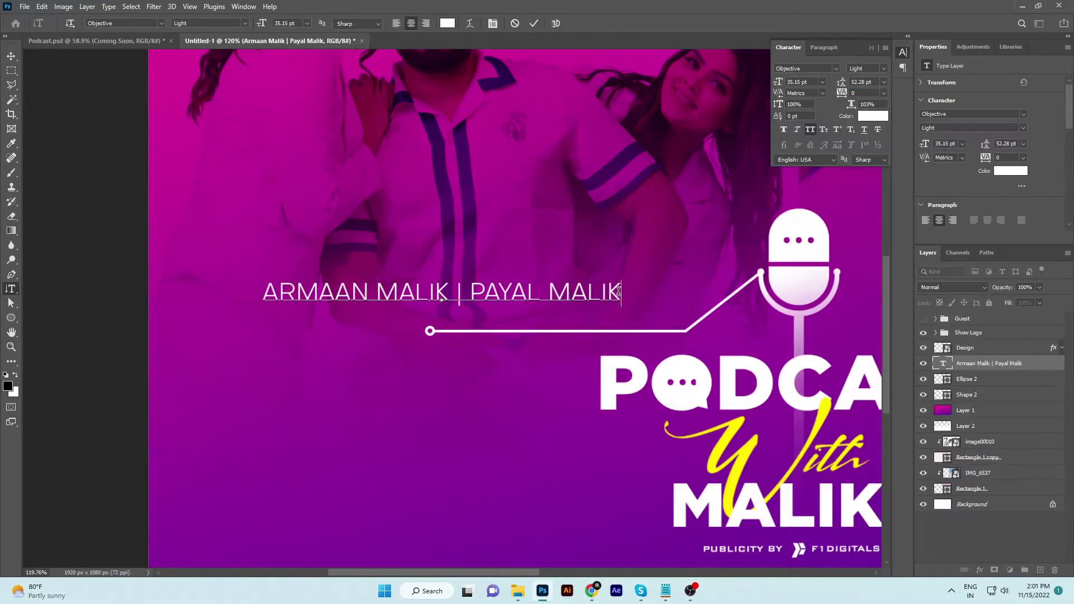
pyautogui.hotkey('alt', 'Tab')
pyautogui.write(' |')
pyautogui.hotkey('ctrl', 'v')
pyautogui.scroll(-2, 875, 71)
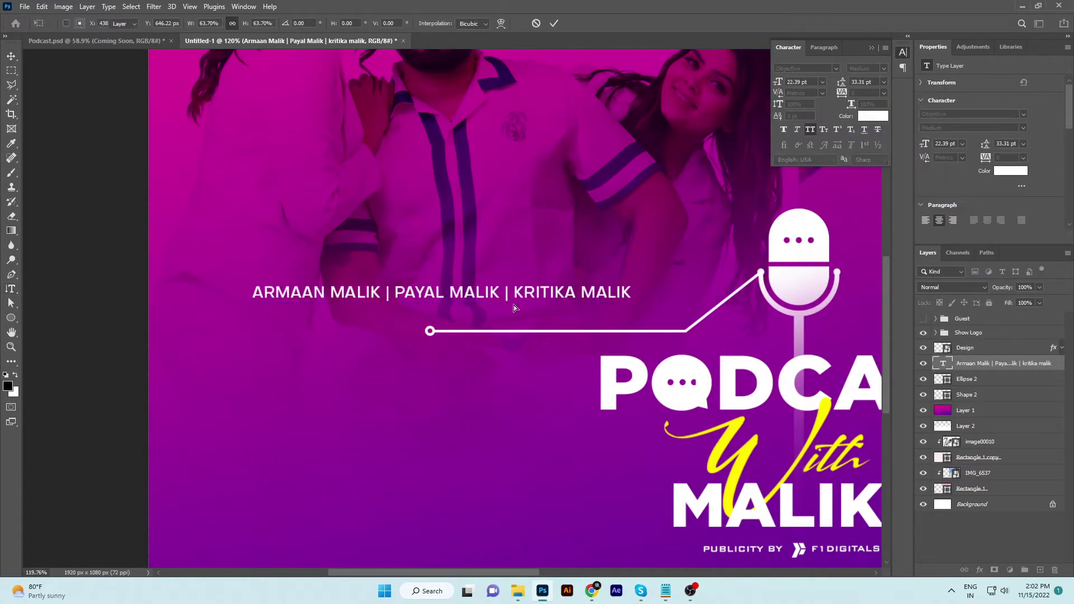
pyautogui.hotkey('ctrl', '0')
# Step: Duplicate the connector line and flip the copy horizontally for the right side
pyautogui.press('v')
pyautogui.keyDown('ctrl'); pyautogui.click(971, 361); pyautogui.keyUp('ctrl')
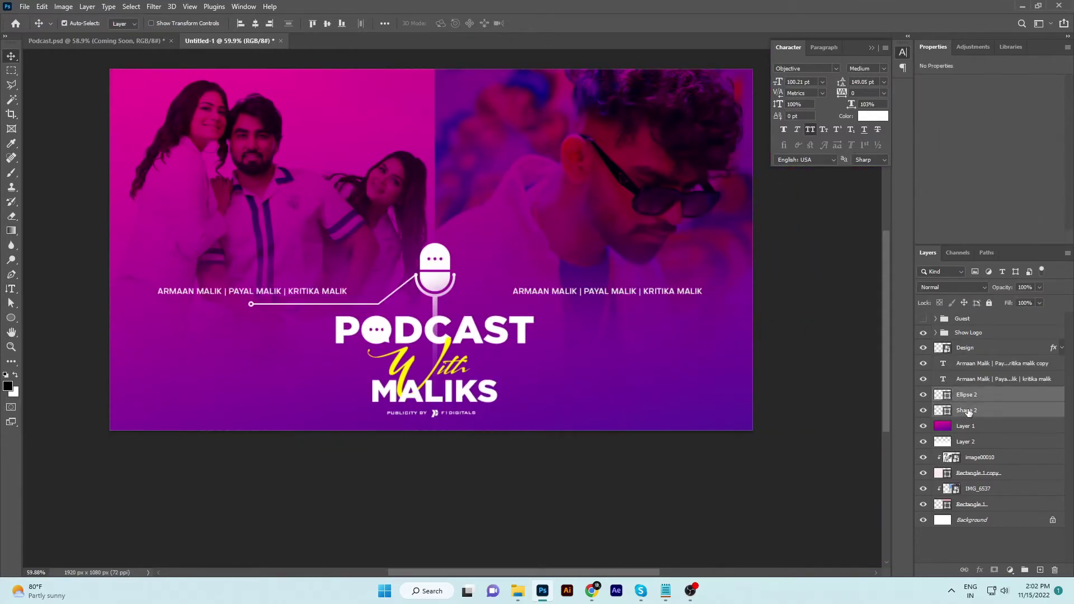
pyautogui.hotkey('ctrl', 'j')
pyautogui.hotkey('ctrl', 't')
pyautogui.rightClick(351, 294)
pyautogui.click(390, 502)
pyautogui.press('Return')
pyautogui.scroll(3, 558, 354)
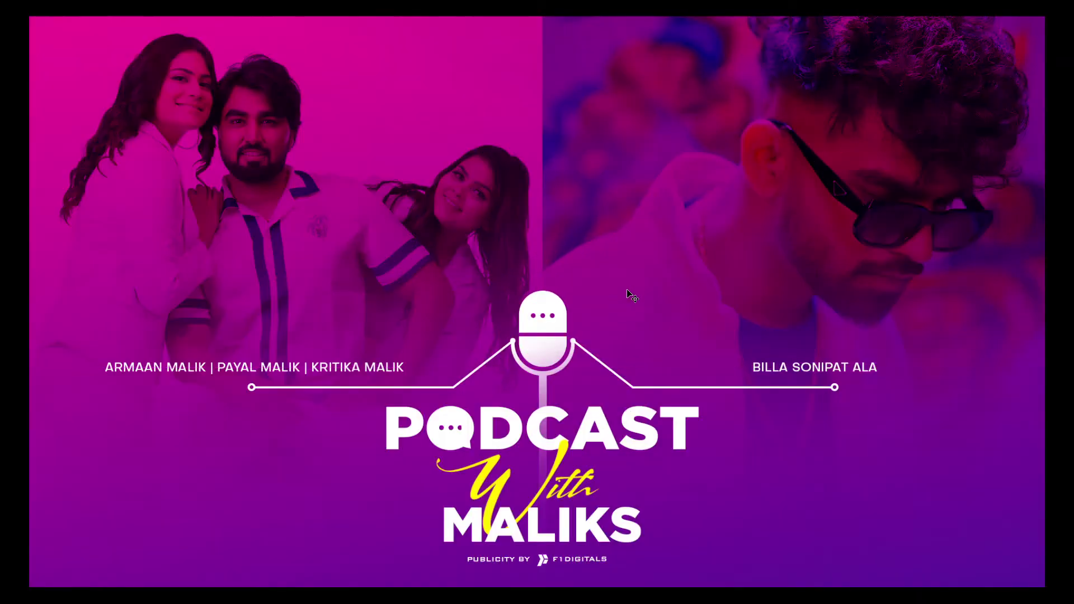
# Step: Exit the full-screen preview and zoom in on the thumbnail
pyautogui.press('f')
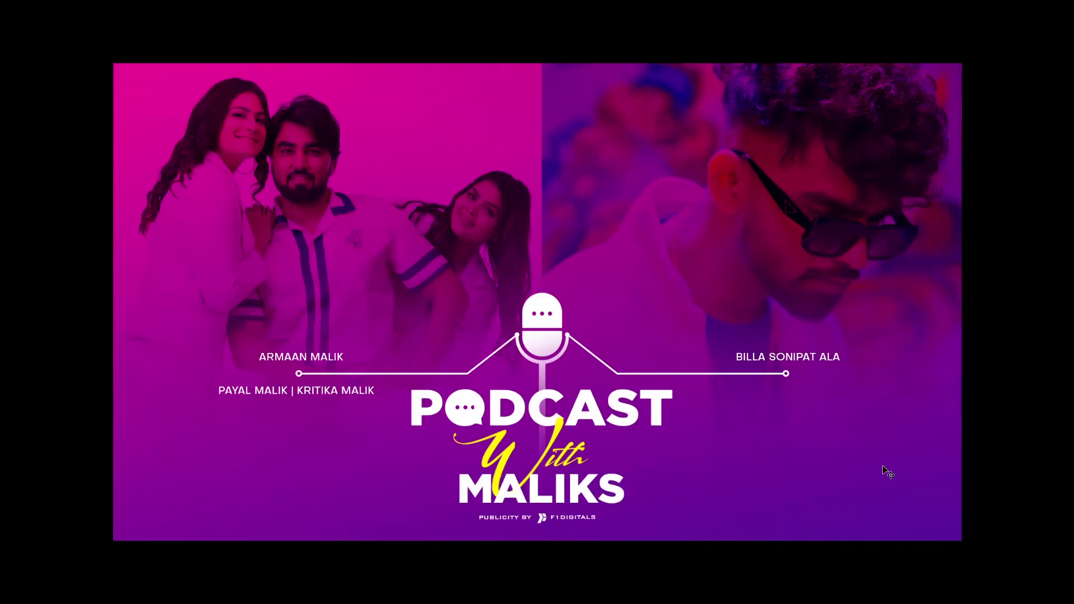
pyautogui.hotkey('ctrl', '+')
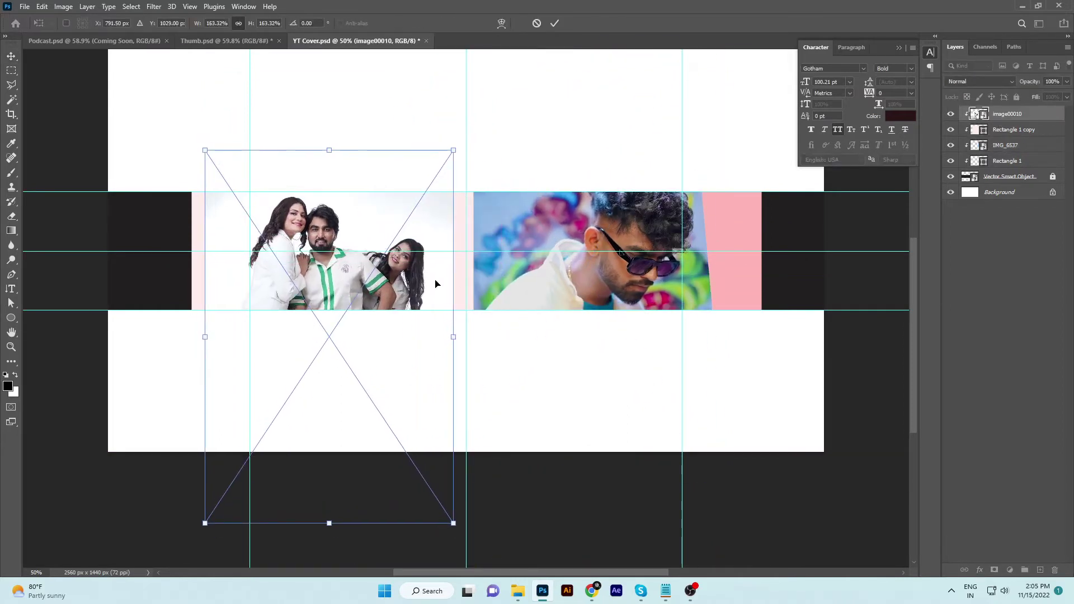
# Step: Settle the group photo in the banner and bring over the thumbnail's magenta overlay to cover it
pyautogui.moveTo(438, 284); pyautogui.dragTo(413, 321)
pyautogui.press('Return')
pyautogui.press('Return')
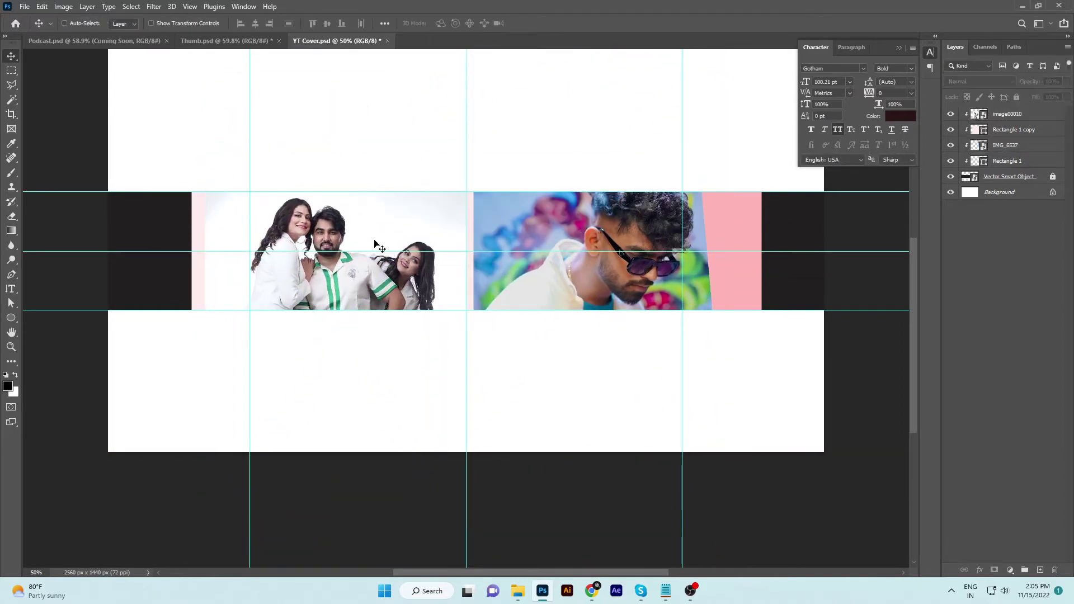
pyautogui.moveTo(432, 237); pyautogui.dragTo(432, 241)
pyautogui.moveTo(777, 264)
pyautogui.mouseDown()
pyautogui.moveTo(375, 60)
pyautogui.moveTo(829, 345)
pyautogui.mouseUp()
pyautogui.hotkey('ctrl', 't')
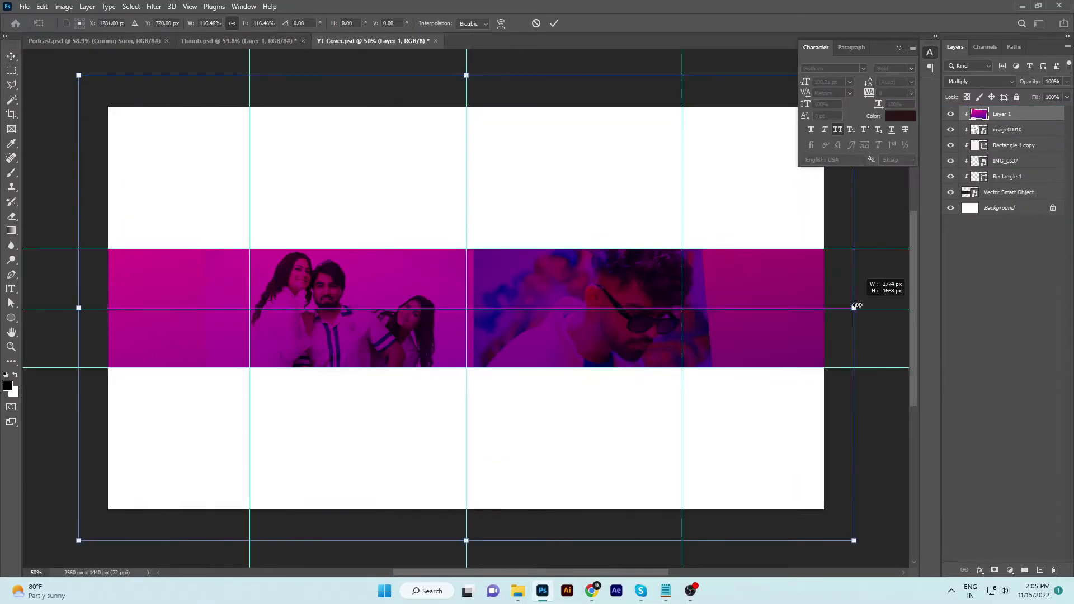
pyautogui.press('Return')
pyautogui.scroll(3, 739, 341)
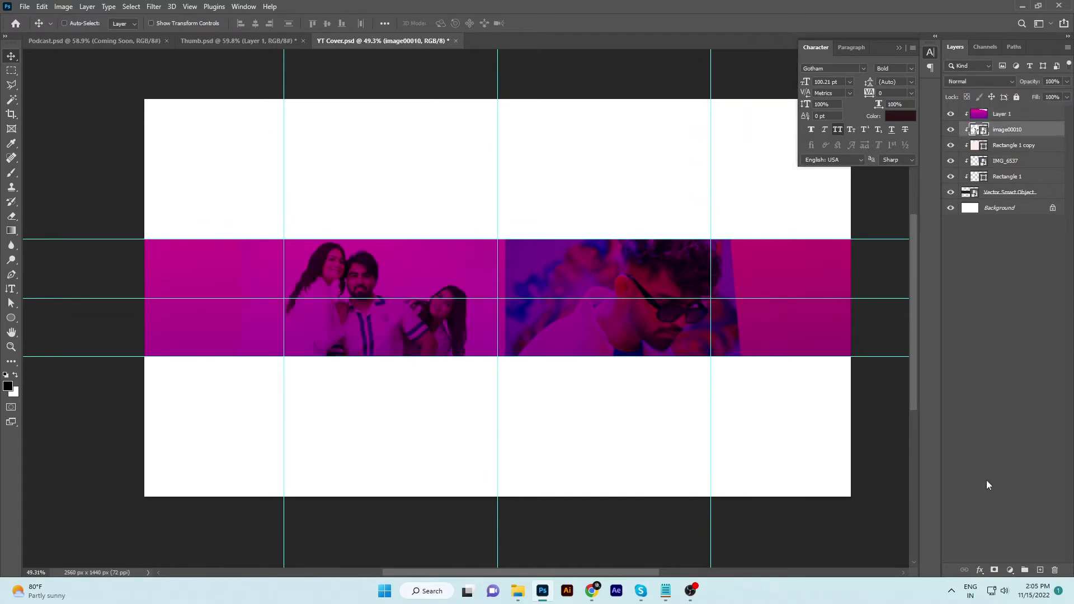
# Step: Add a layer mask to the right-hand photo, set black as paint colour, and shift it slightly right
pyautogui.keyDown('ctrl'); pyautogui.click(607, 298); pyautogui.keyUp('ctrl')
pyautogui.click(994, 569)
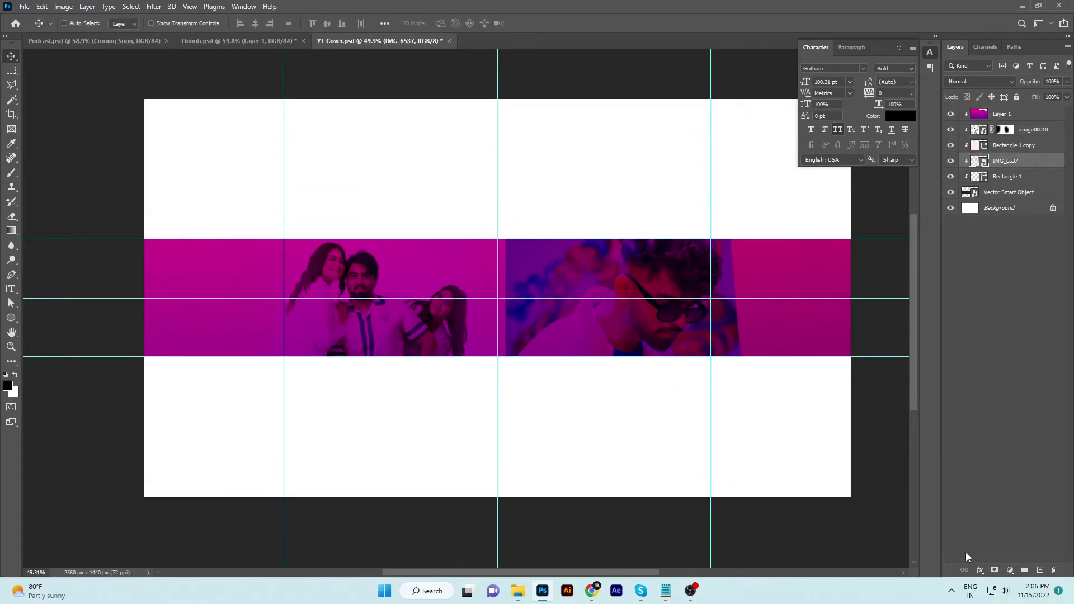
pyautogui.press('x')
pyautogui.scroll(3, 453, 238)
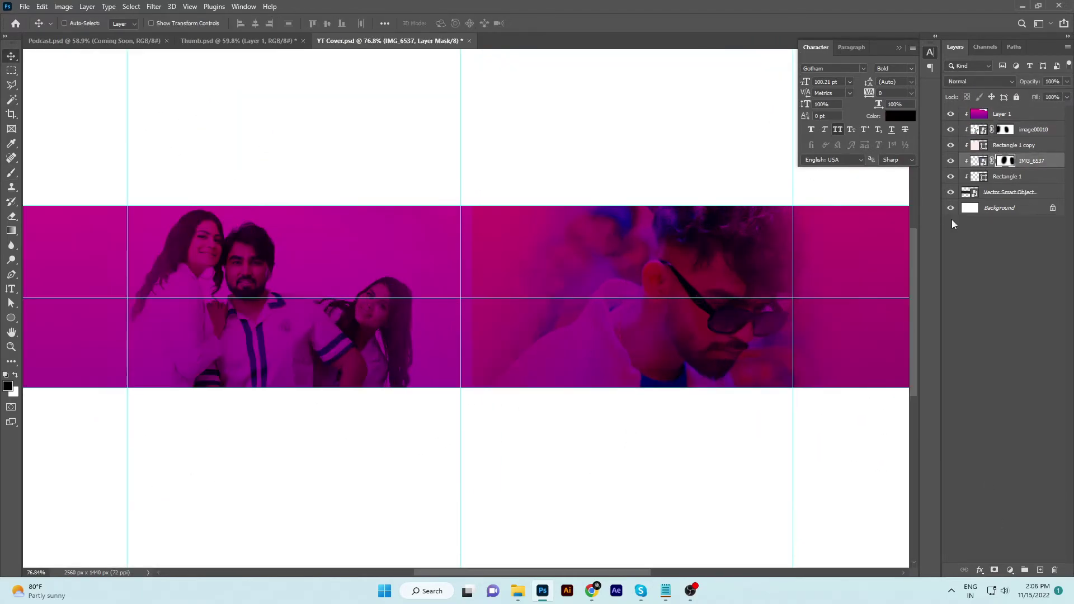
pyautogui.click(950, 114)
pyautogui.doubleClick(974, 145)
pyautogui.press('Escape')
pyautogui.press('v')
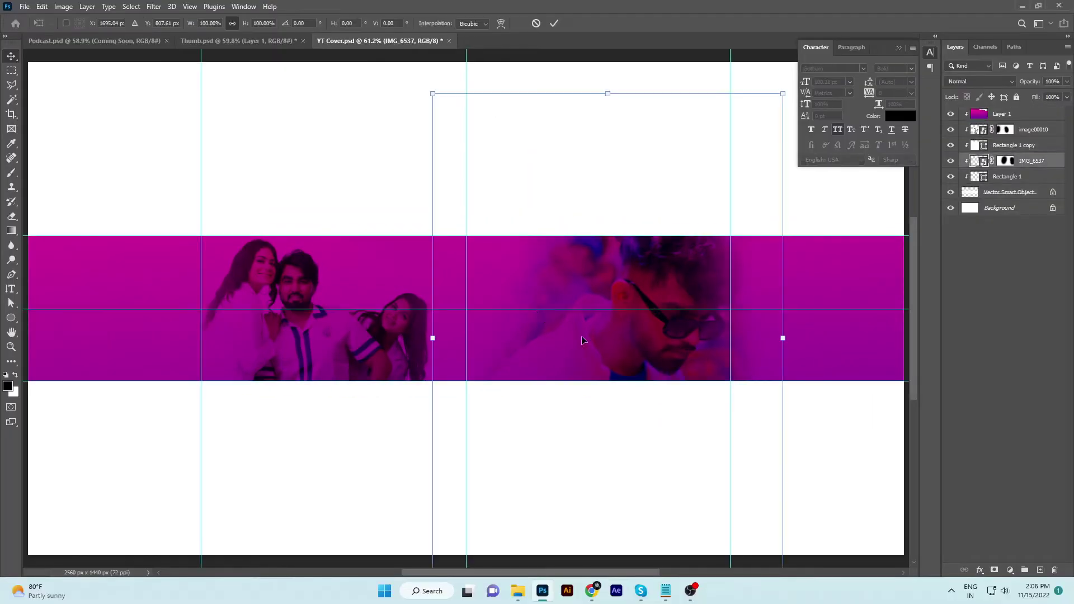
pyautogui.moveTo(582, 340); pyautogui.dragTo(616, 326)
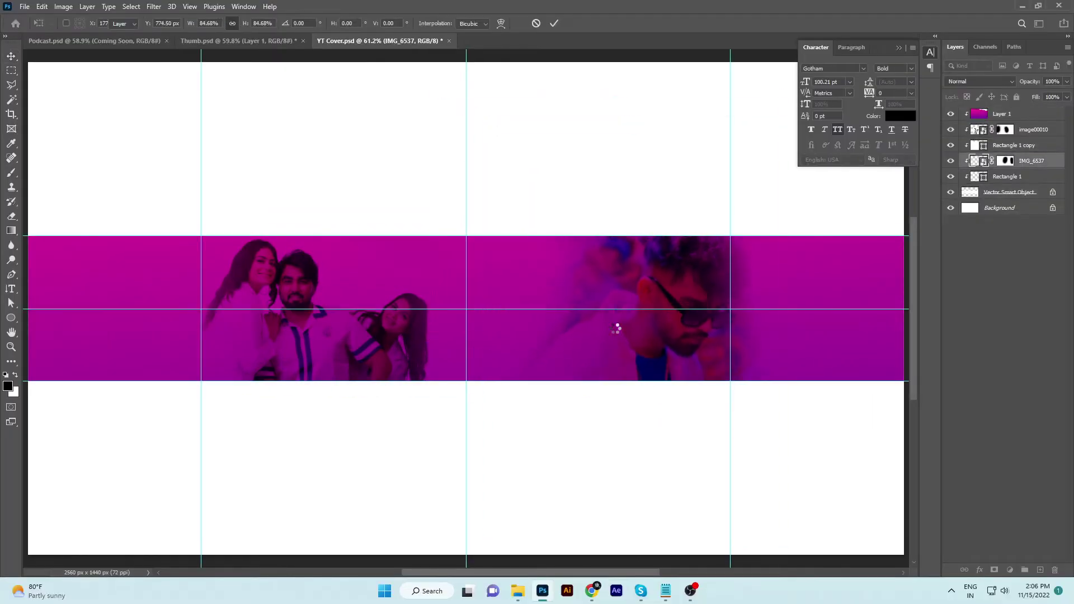
pyautogui.click(1001, 113)
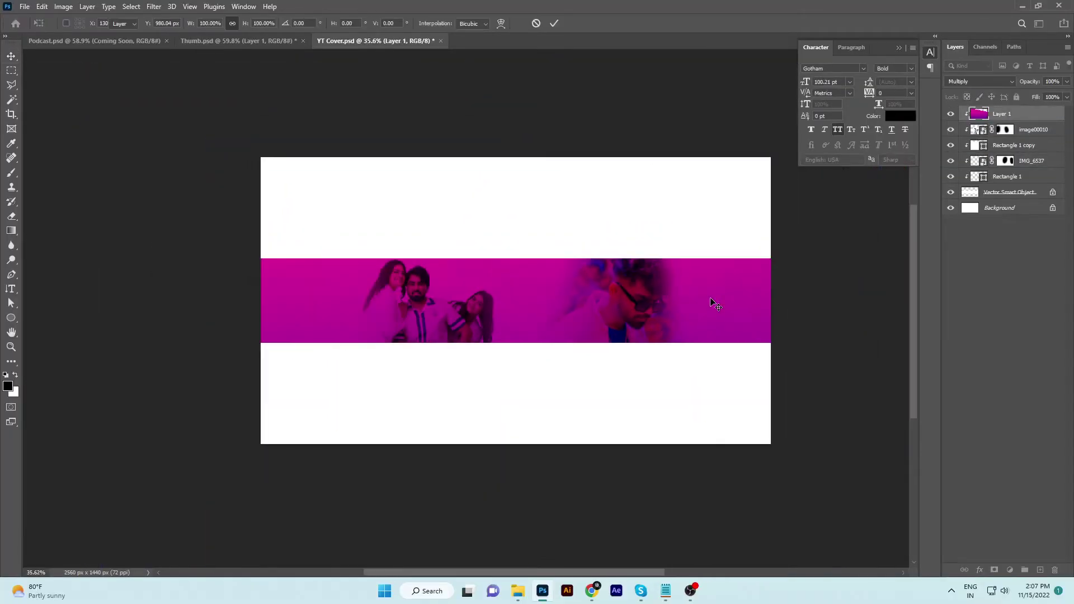
# Step: Paste the podcast logo into the banner centre and reposition the group and right-side photos
pyautogui.moveTo(712, 302)
pyautogui.mouseDown()
pyautogui.moveTo(461, 333)
pyautogui.moveTo(514, 301)
pyautogui.mouseUp()
pyautogui.press('Return')
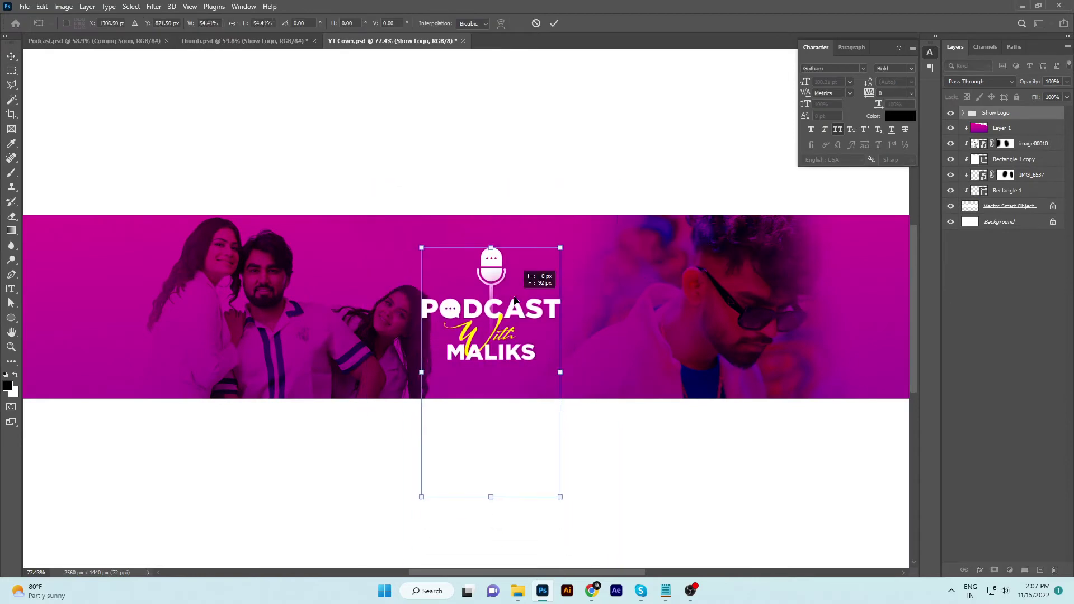
pyautogui.scroll(-1, 379, 138)
pyautogui.moveTo(449, 301); pyautogui.dragTo(471, 300)
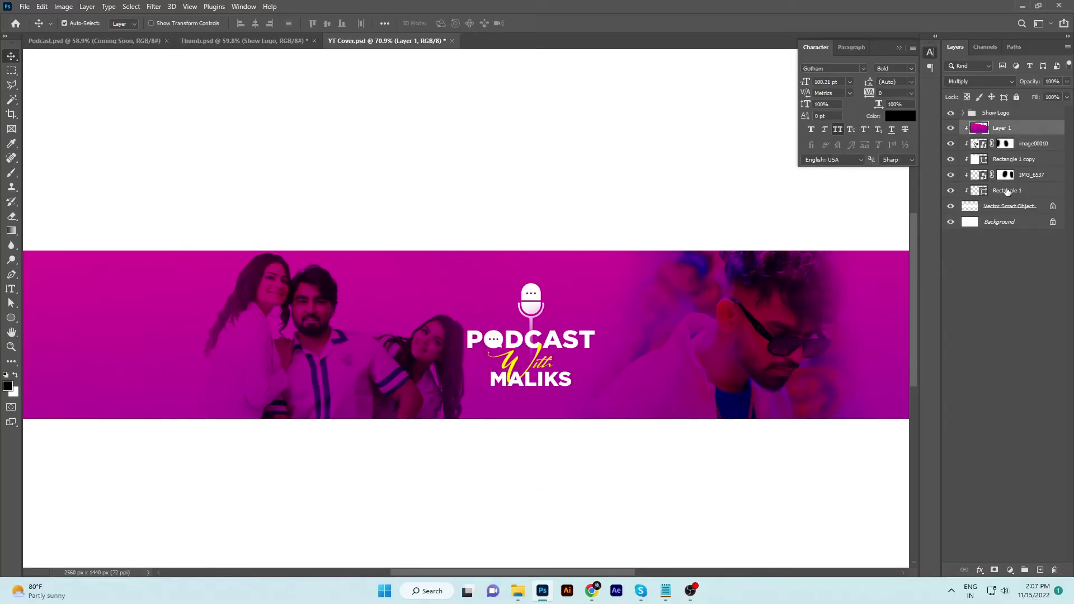
pyautogui.click(1030, 175)
pyautogui.moveTo(699, 335); pyautogui.dragTo(689, 366)
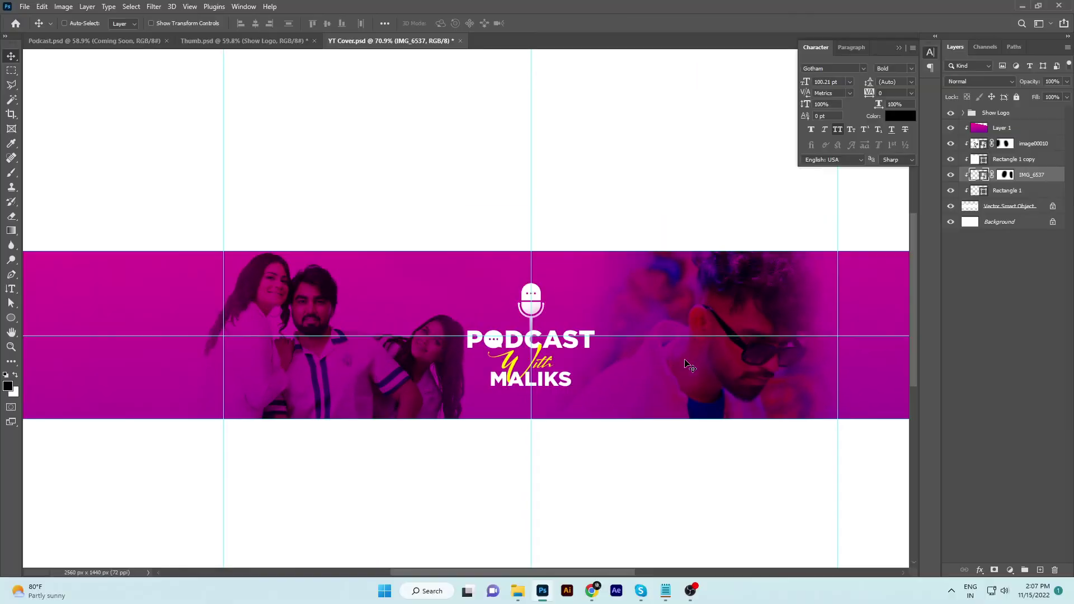
pyautogui.scroll(2, 662, 168)
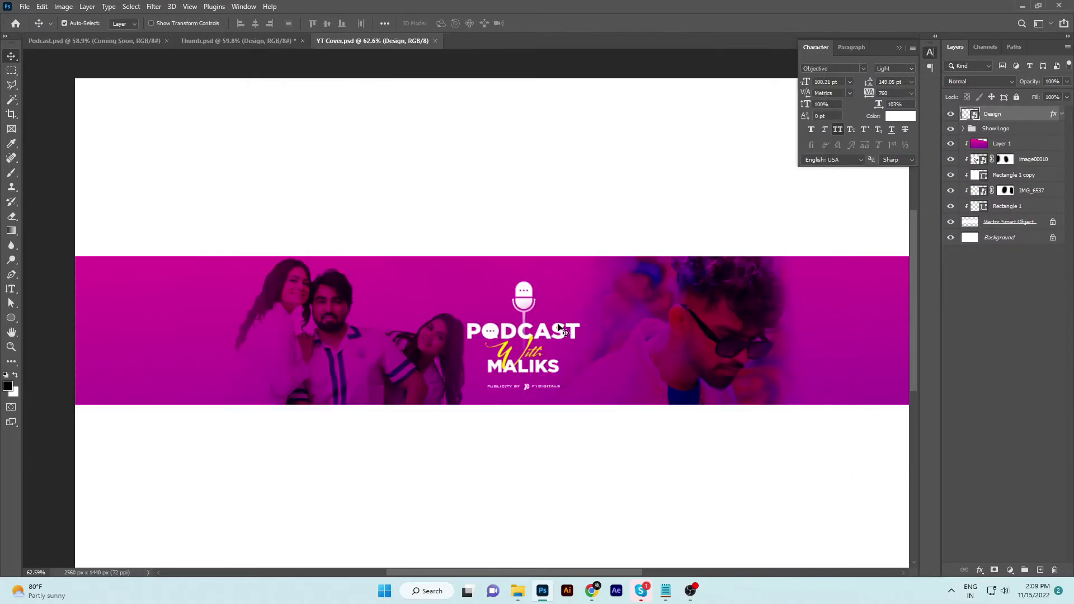
# Step: Close the YouTube banner and create a new 830 × 315 document
pyautogui.hotkey('ctrl', 'w')
pyautogui.hotkey('ctrl', 'n')
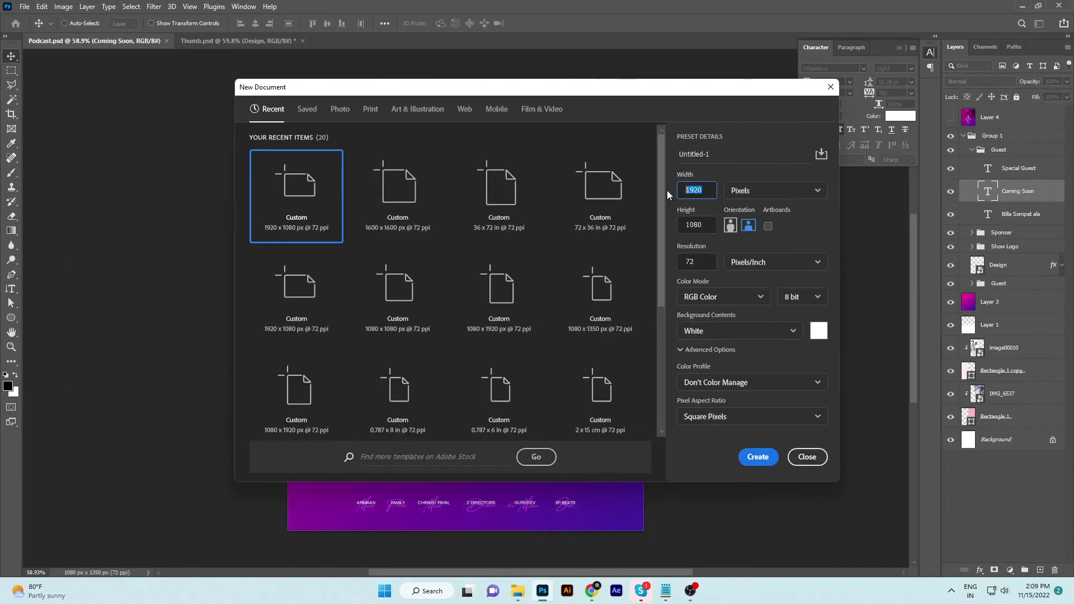
pyautogui.write('830')
pyautogui.press('Tab')
pyautogui.write('315')
pyautogui.press('Return')
pyautogui.hotkey('ctrl', 'alt', 'i')
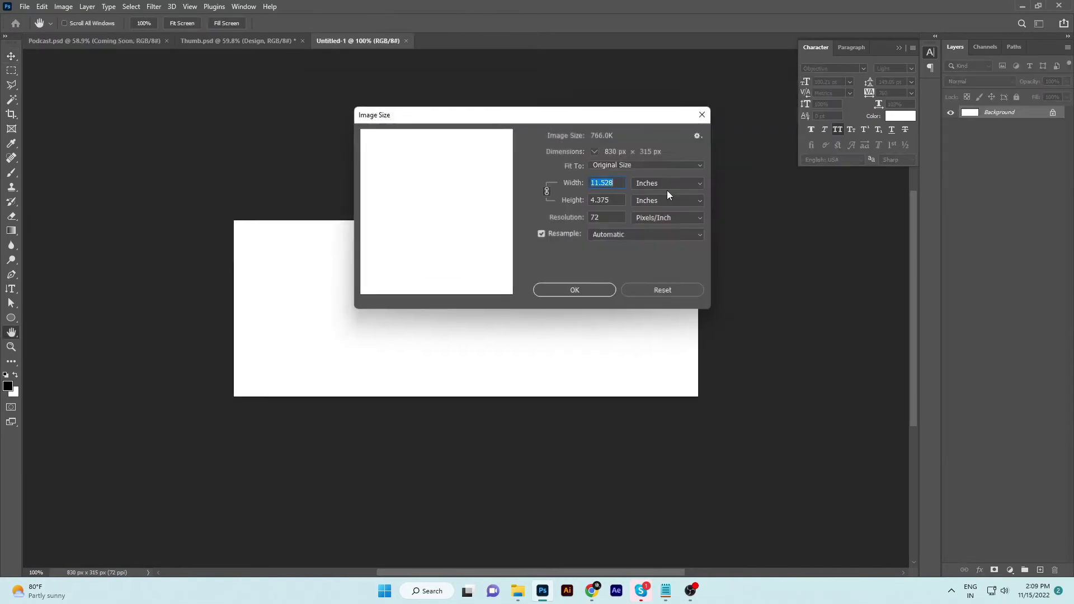
pyautogui.press('Escape')
# Step: Group the thumbnail's guest names and connectors, and copy the logo and guest groups into the cover
pyautogui.click(238, 41)
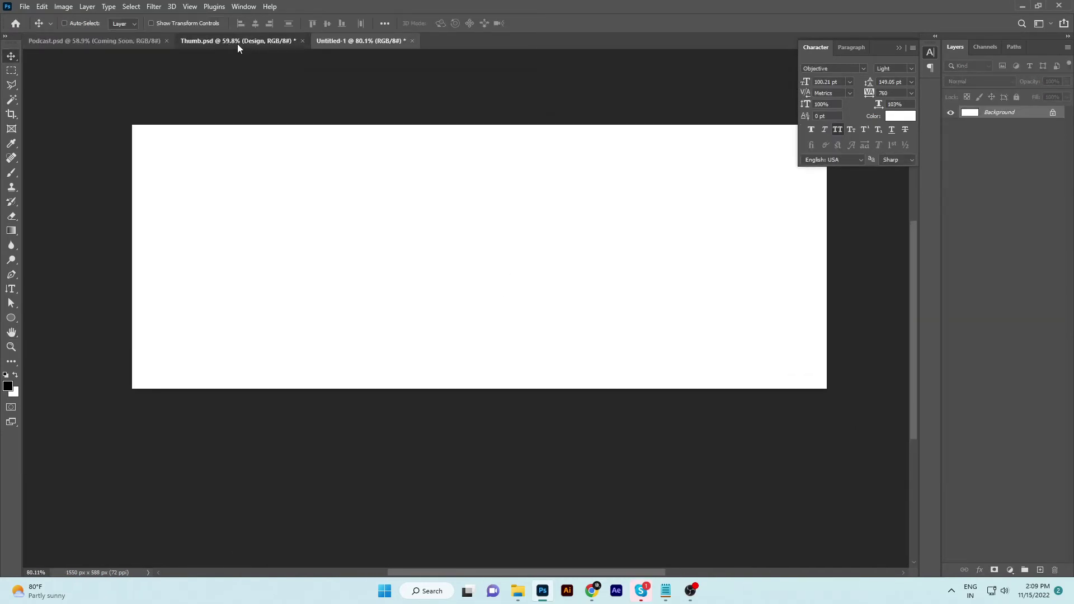
pyautogui.keyDown('shift'); pyautogui.click(1001, 251); pyautogui.keyUp('shift')
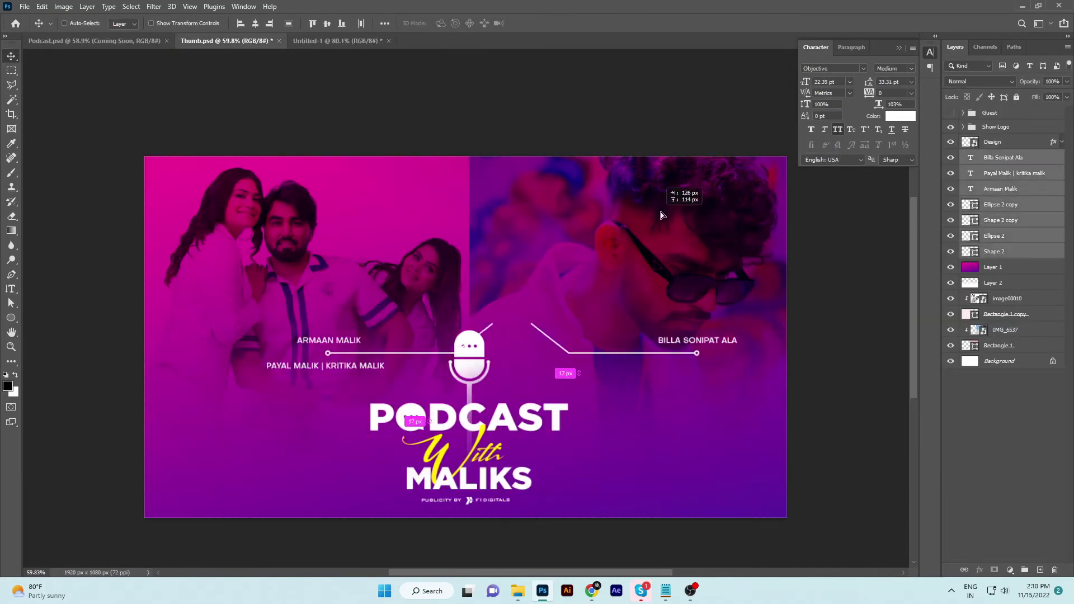
pyautogui.hotkey('ctrl', 'g')
pyautogui.moveTo(546, 256); pyautogui.dragTo(910, 177)
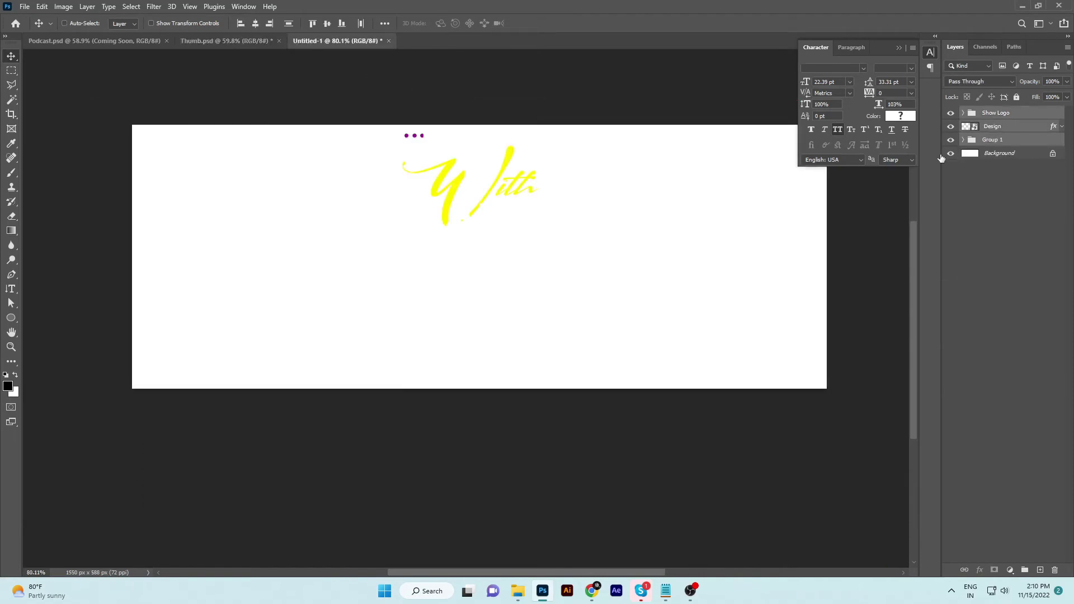
# Step: Bring the thumbnail's photo layers into the cover and scale them to fill it
pyautogui.hotkey('ctrl', 'Tab')
pyautogui.moveTo(481, 280); pyautogui.dragTo(543, 283)
pyautogui.hotkey('ctrl', 't')
pyautogui.hotkey('ctrl', '-')
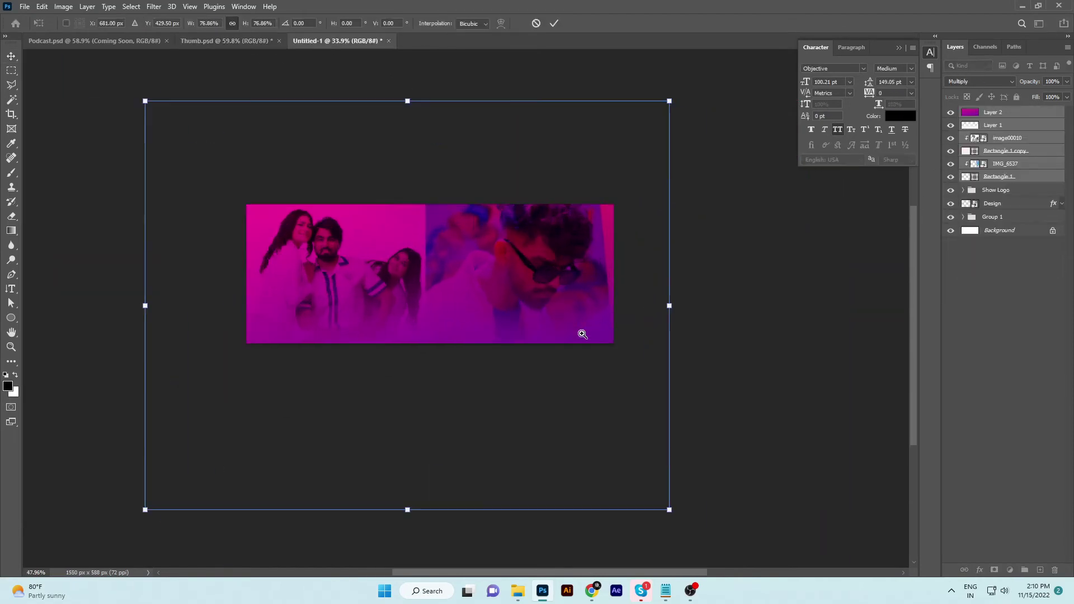
pyautogui.press('Return')
pyautogui.scroll(2, 474, 264)
pyautogui.scroll(2, 371, 399)
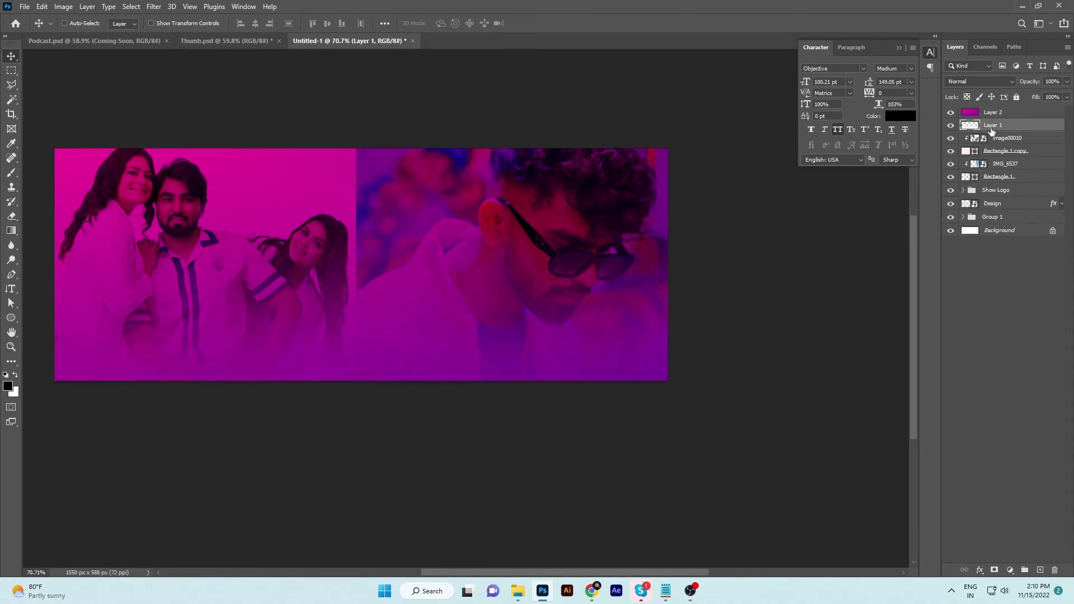
# Step: Place the logo and names above the photos and resize the background layers
pyautogui.moveTo(994, 218); pyautogui.dragTo(995, 109)
pyautogui.press('Return')
pyautogui.hotkey('ctrl', 't')
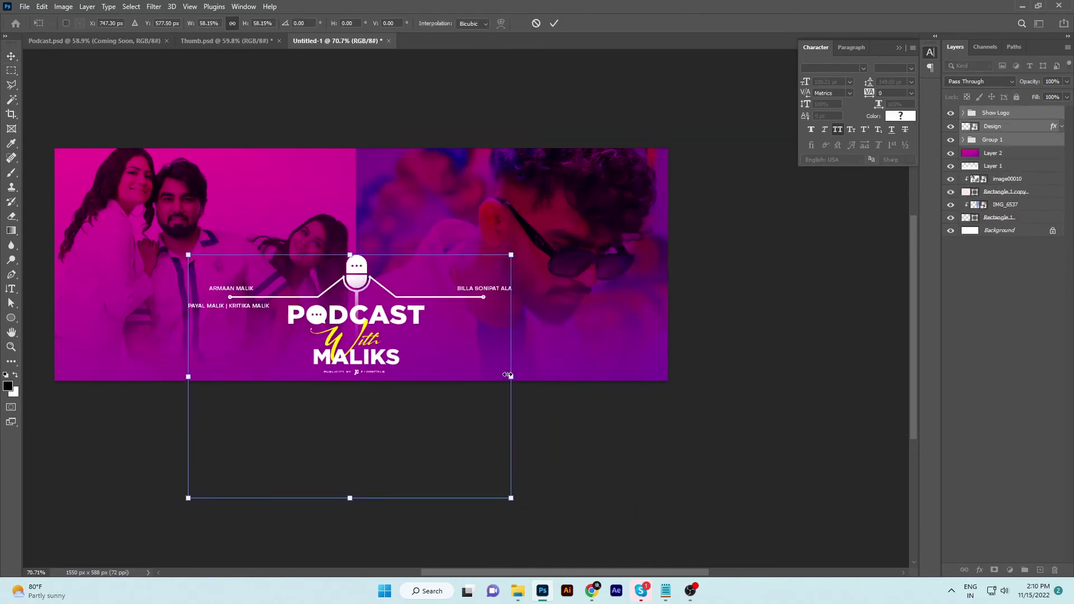
pyautogui.keyDown('ctrl'); pyautogui.click(358, 316); pyautogui.keyUp('ctrl')
pyautogui.hotkey('ctrl', 't')
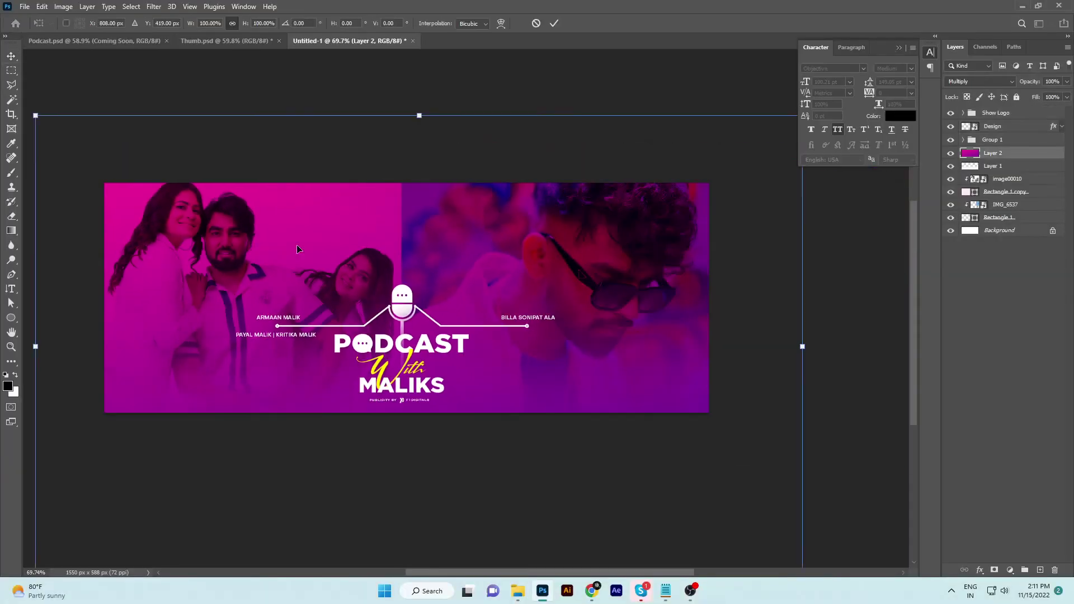
pyautogui.press('Return')
# Step: Preview the cover full screen, then edit the ARMAAN MALIK name text
pyautogui.press('f')
pyautogui.press('f')
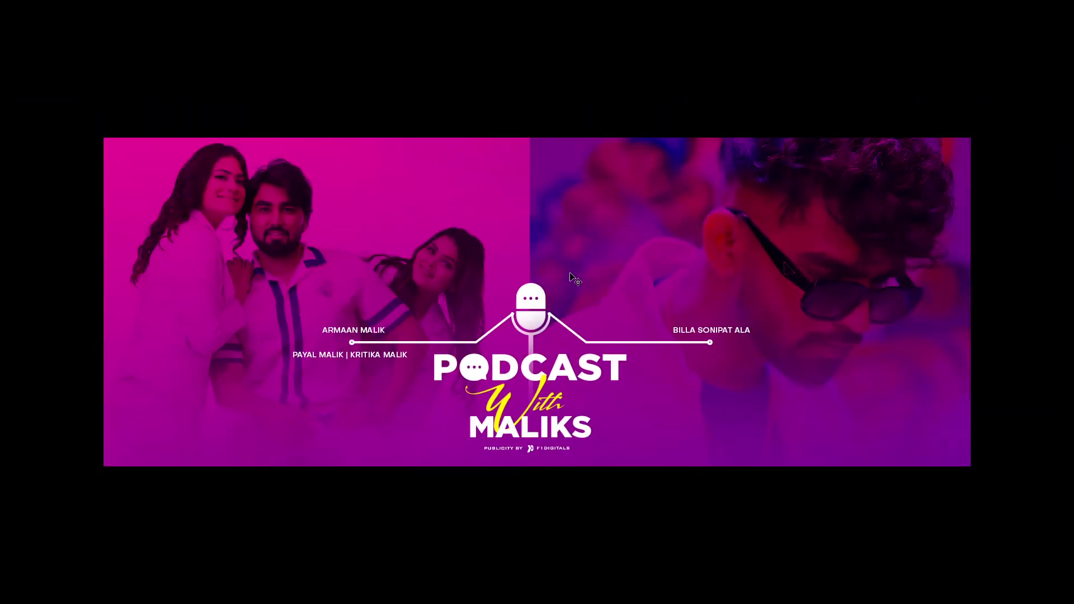
pyautogui.press('f')
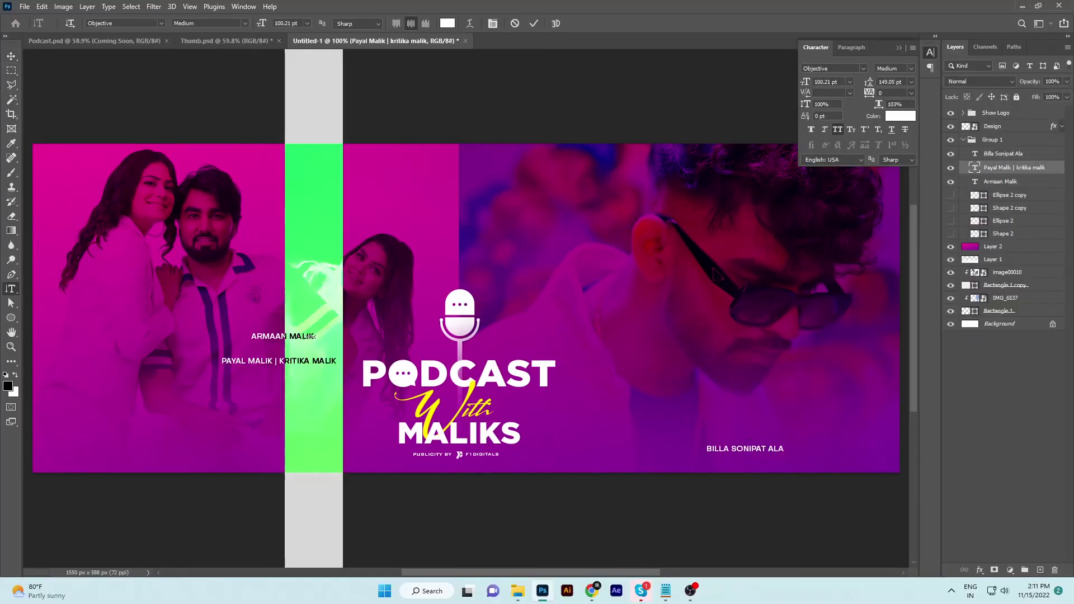
pyautogui.click(311, 337)
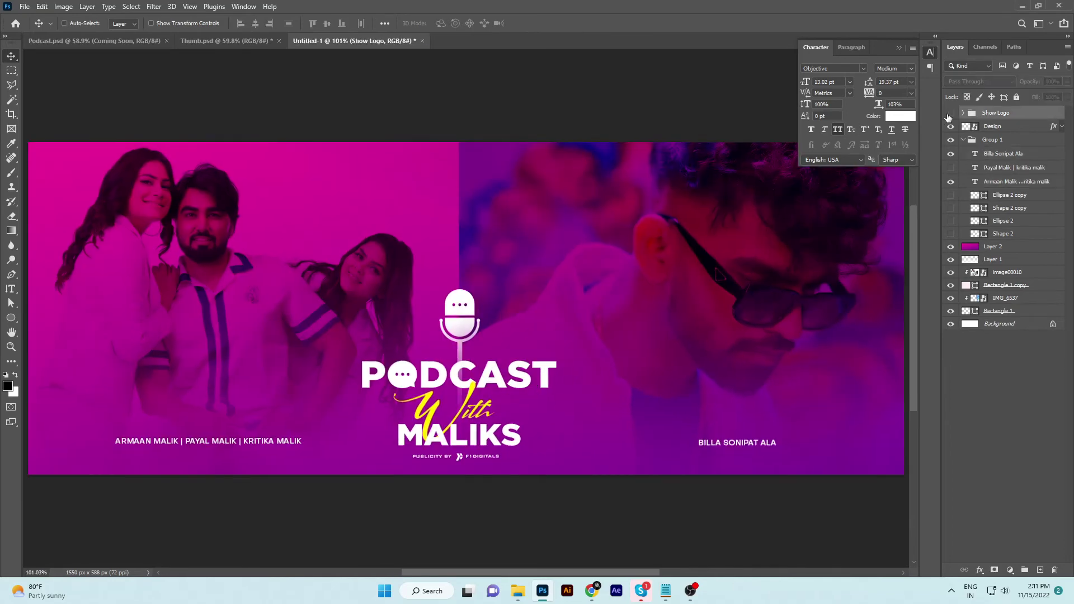
# Step: Hide the Show Logo group and select the whole canvas on the Design layer for aligning
pyautogui.click(950, 113)
pyautogui.click(993, 127)
pyautogui.hotkey('ctrl', 'a')
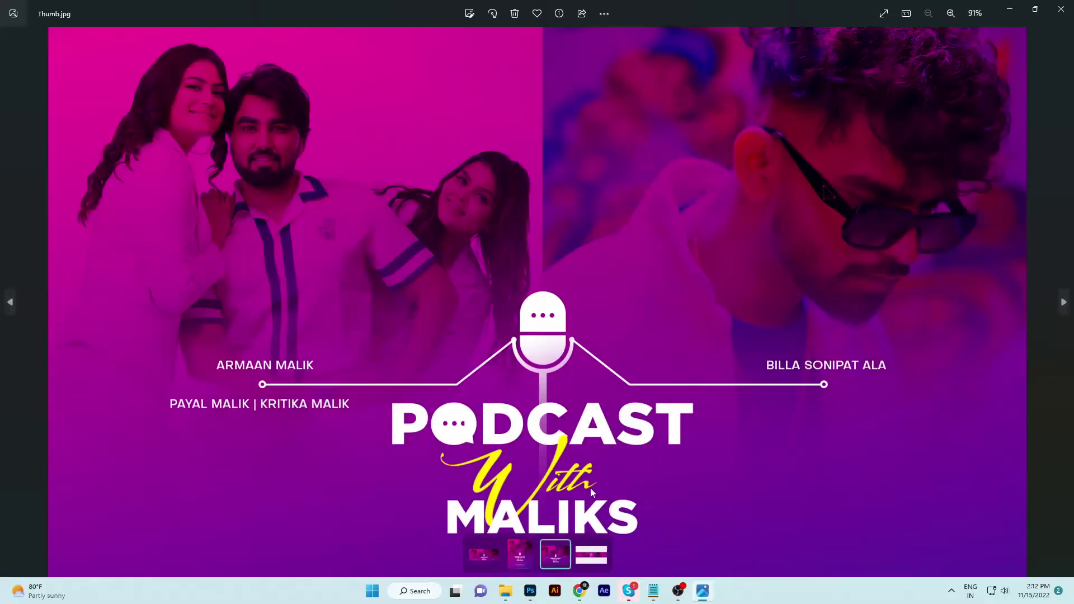
# Step: Compare all four designs full screen in Photos, adding the updated magenta banner
pyautogui.keyDown('ctrl'); pyautogui.click(597, 545); pyautogui.keyUp('ctrl')
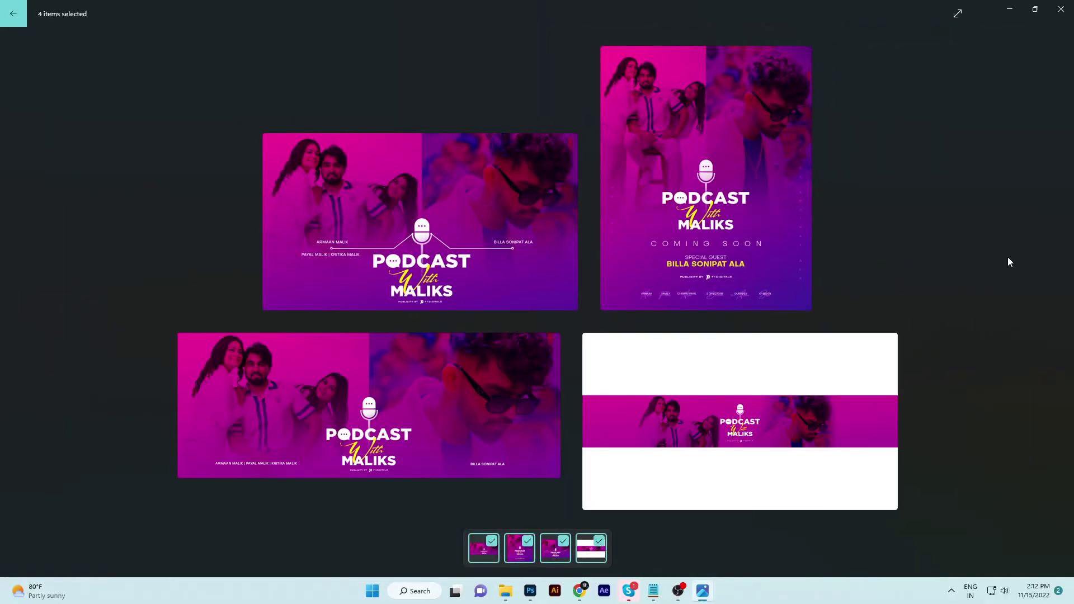
pyautogui.press('F11')
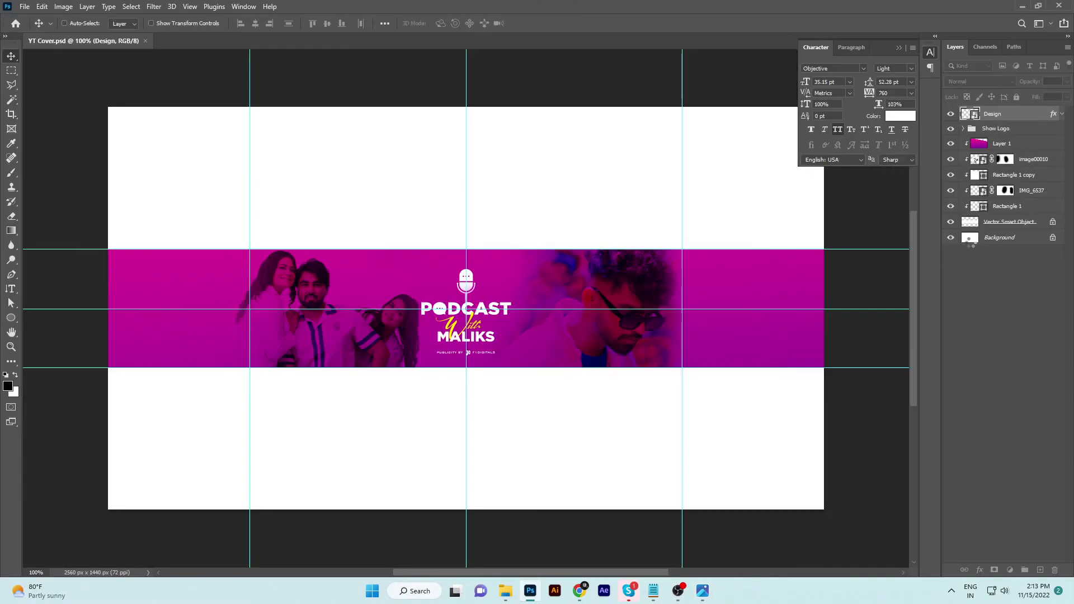
pyautogui.click(1004, 148)
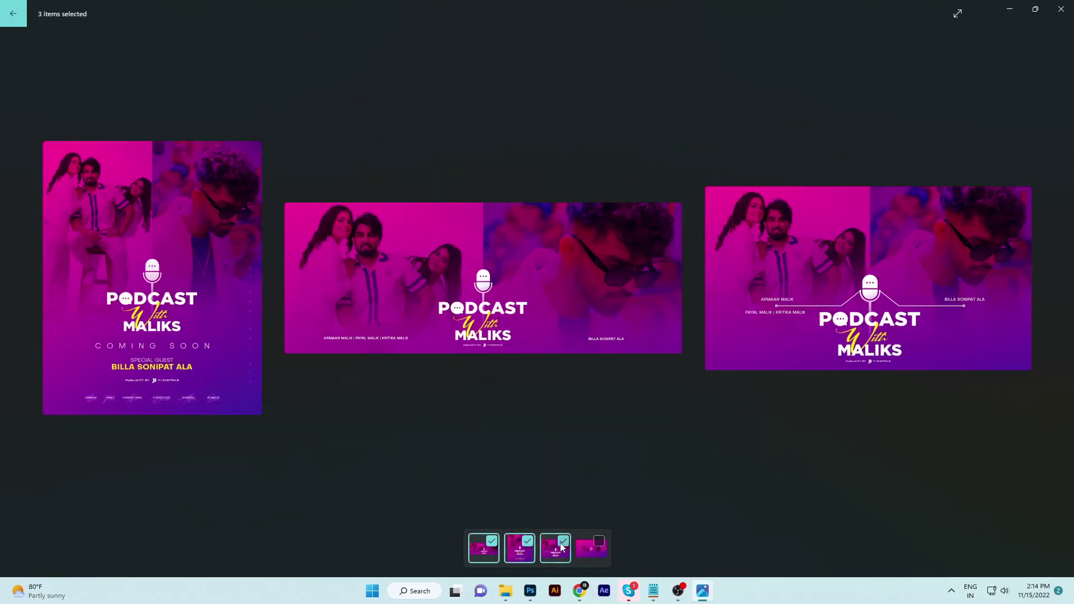
pyautogui.click(592, 545)
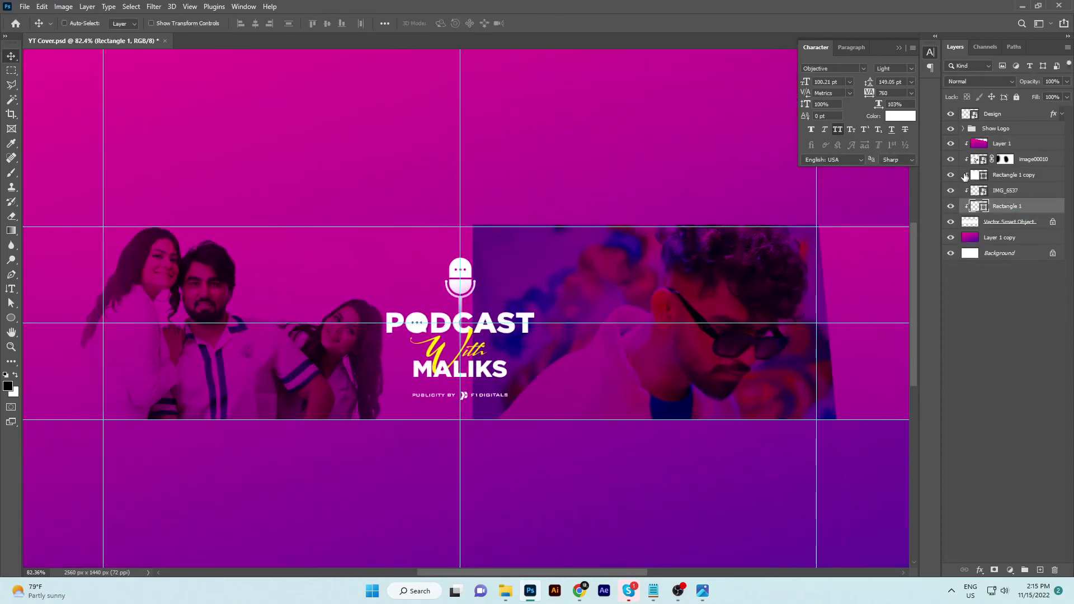
# Step: Stretch the Rectangle 1 copy photo block slightly leftward on the YT Cover banner
pyautogui.click(1007, 175)
pyautogui.moveTo(426, 272); pyautogui.dragTo(412, 273)
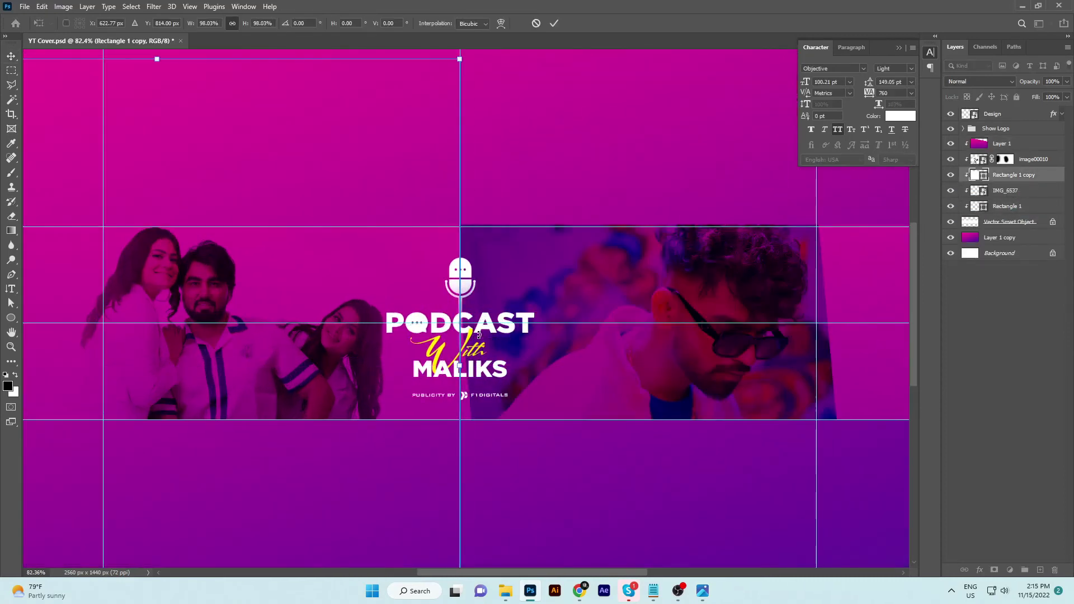